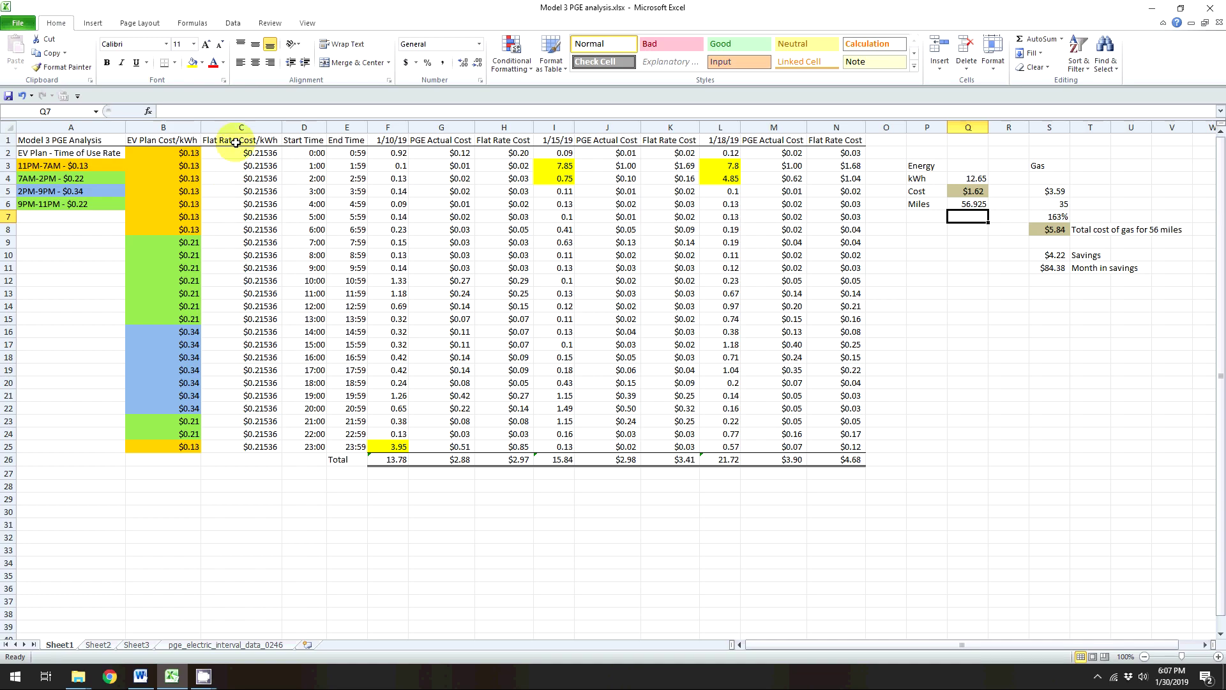
pyautogui.click(239, 168)
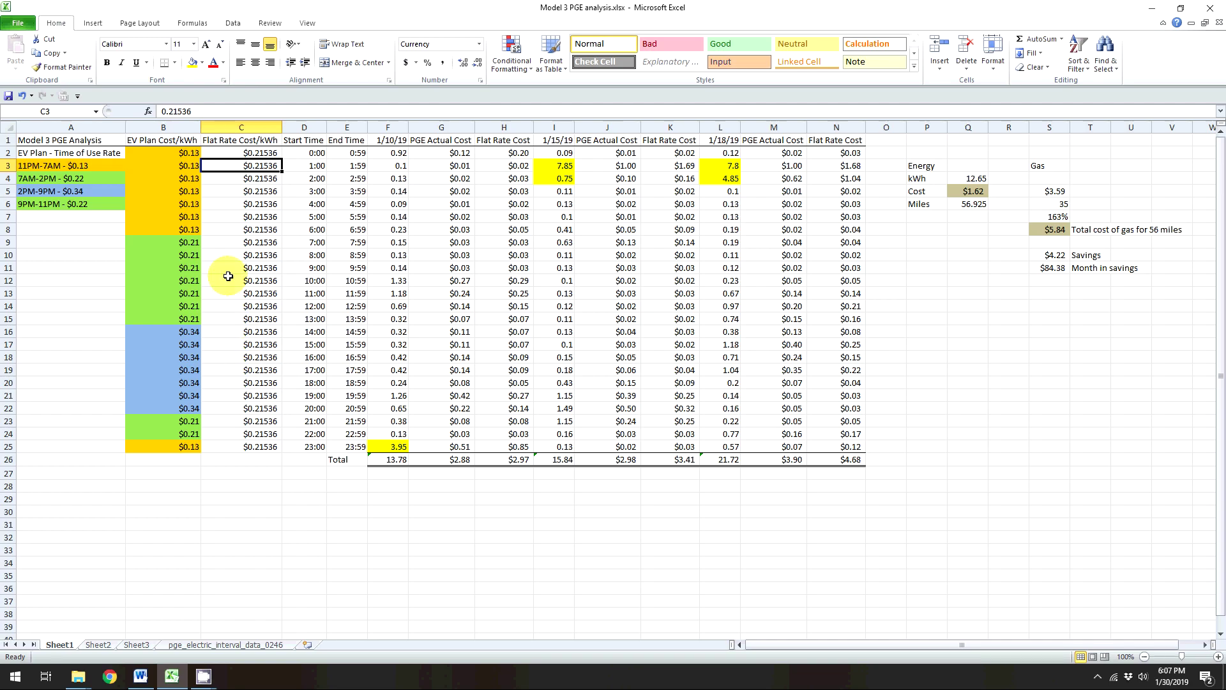
pyautogui.click(158, 175)
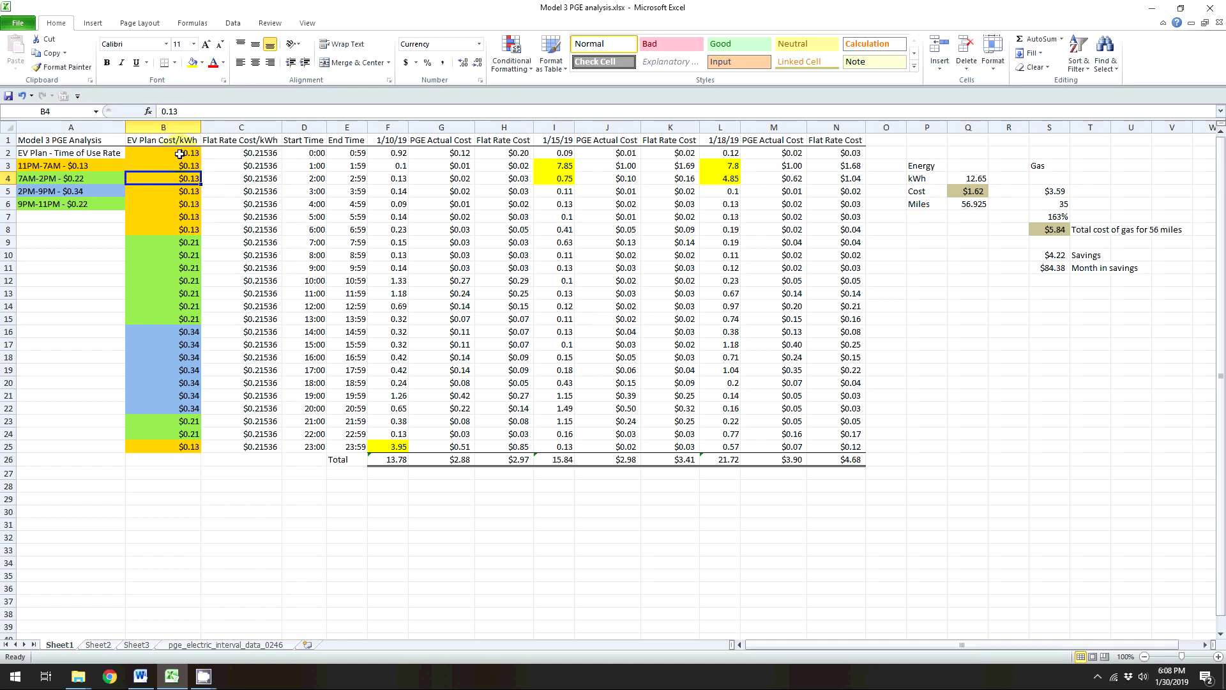
pyautogui.click(153, 156)
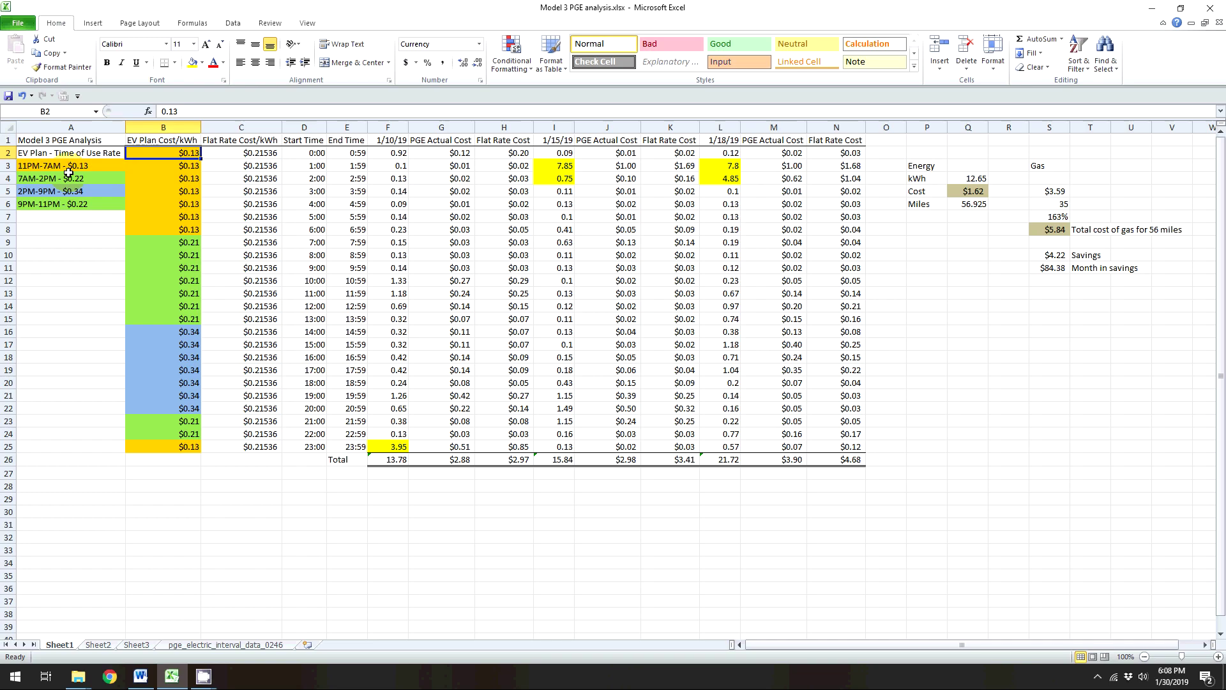
pyautogui.click(34, 166)
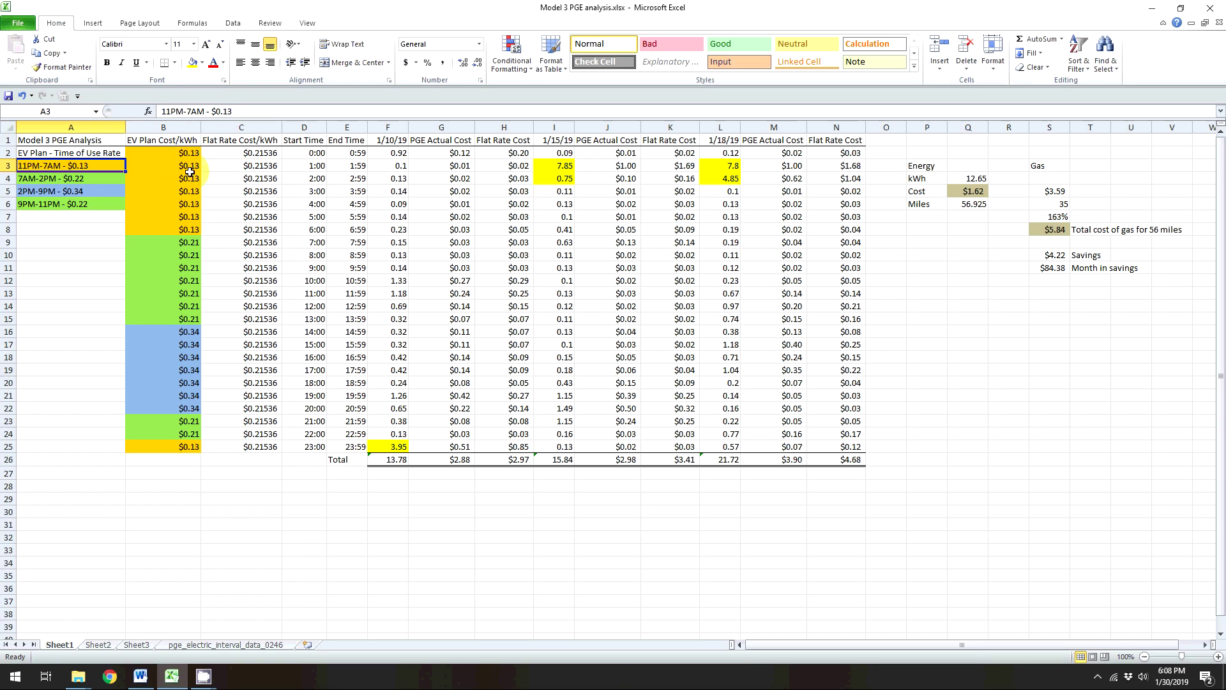
pyautogui.click(63, 178)
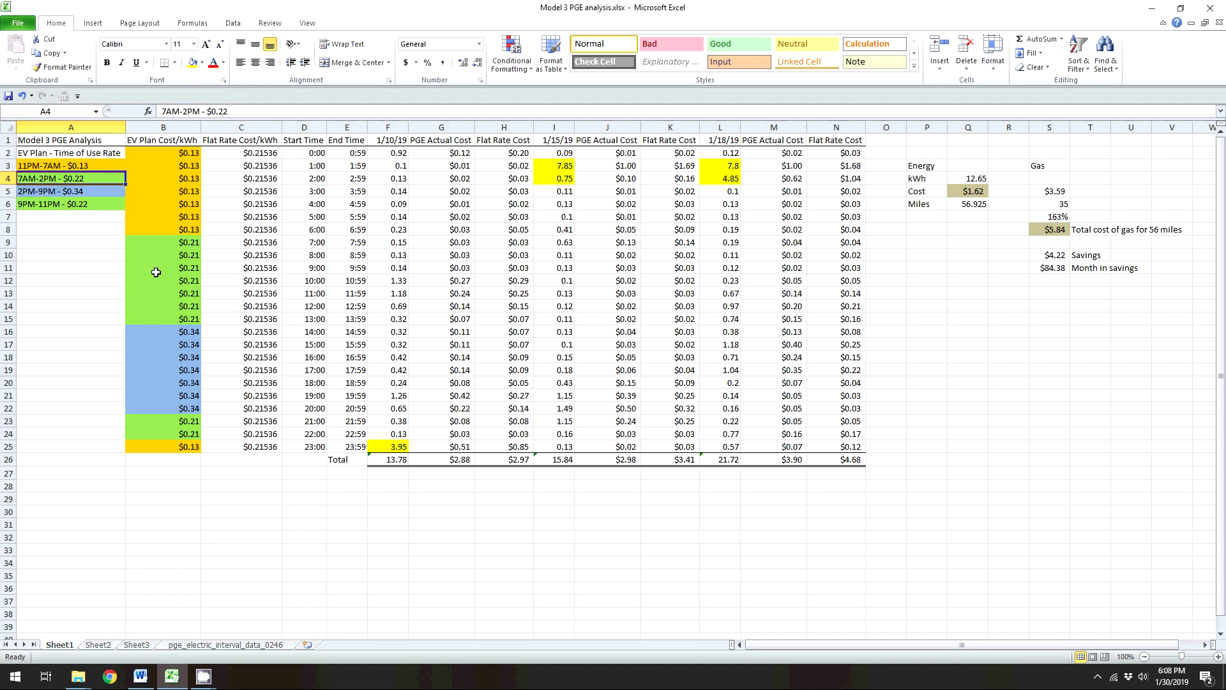
pyautogui.click(182, 256)
pyautogui.click(171, 359)
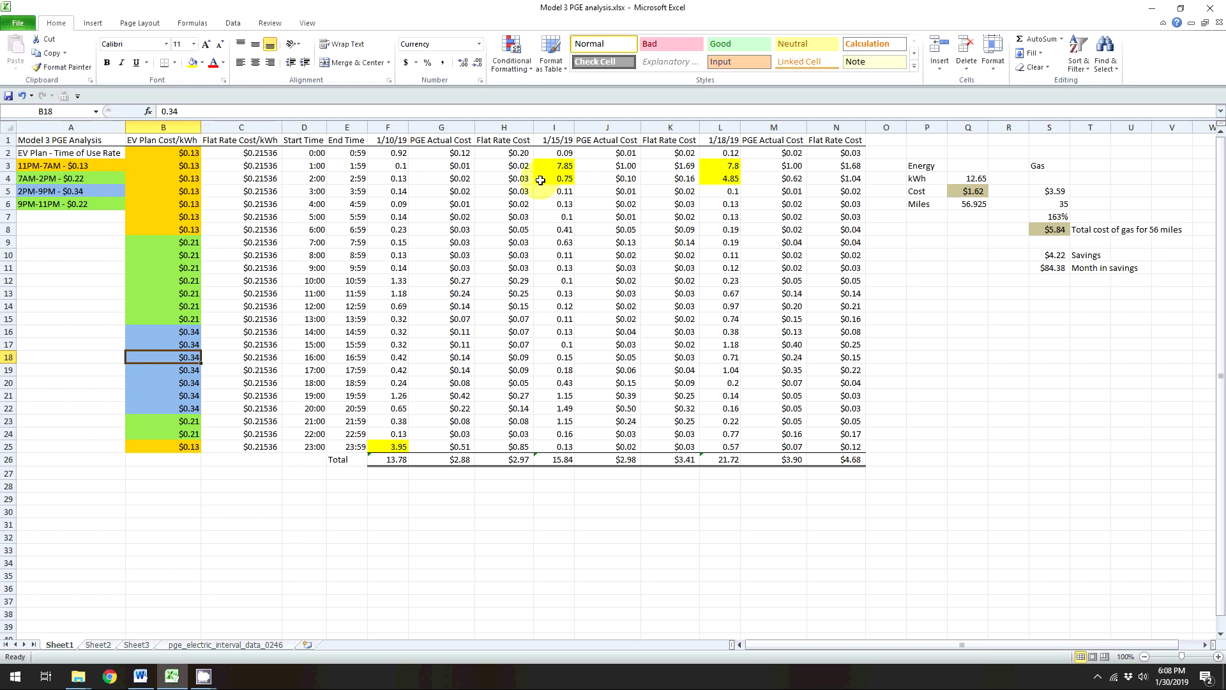
pyautogui.moveTo(553, 166); pyautogui.dragTo(553, 184)
pyautogui.moveTo(721, 166); pyautogui.dragTo(721, 180)
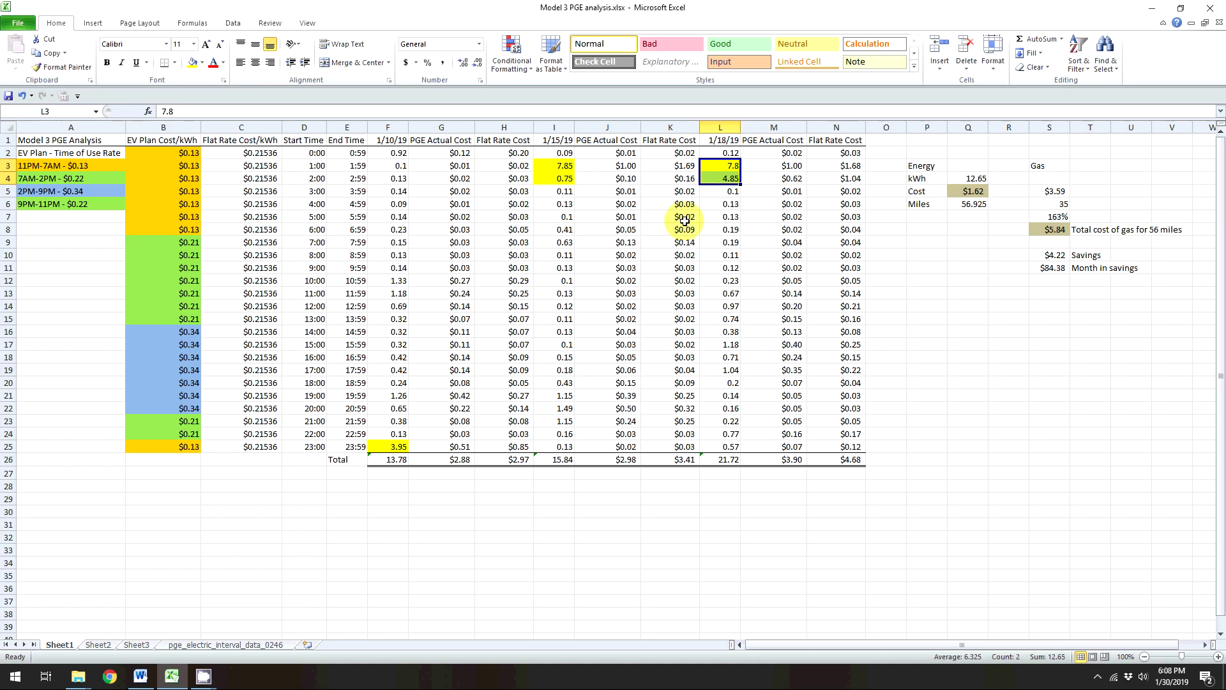
pyautogui.click(391, 446)
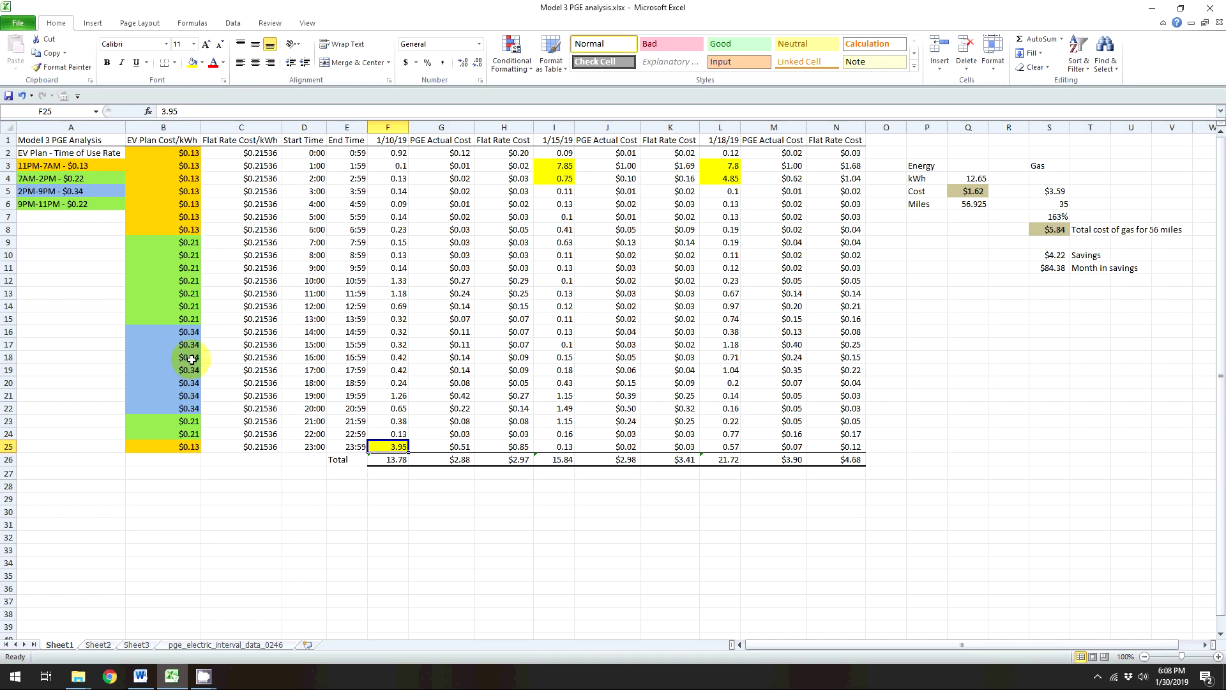
pyautogui.moveTo(165, 347); pyautogui.dragTo(166, 374)
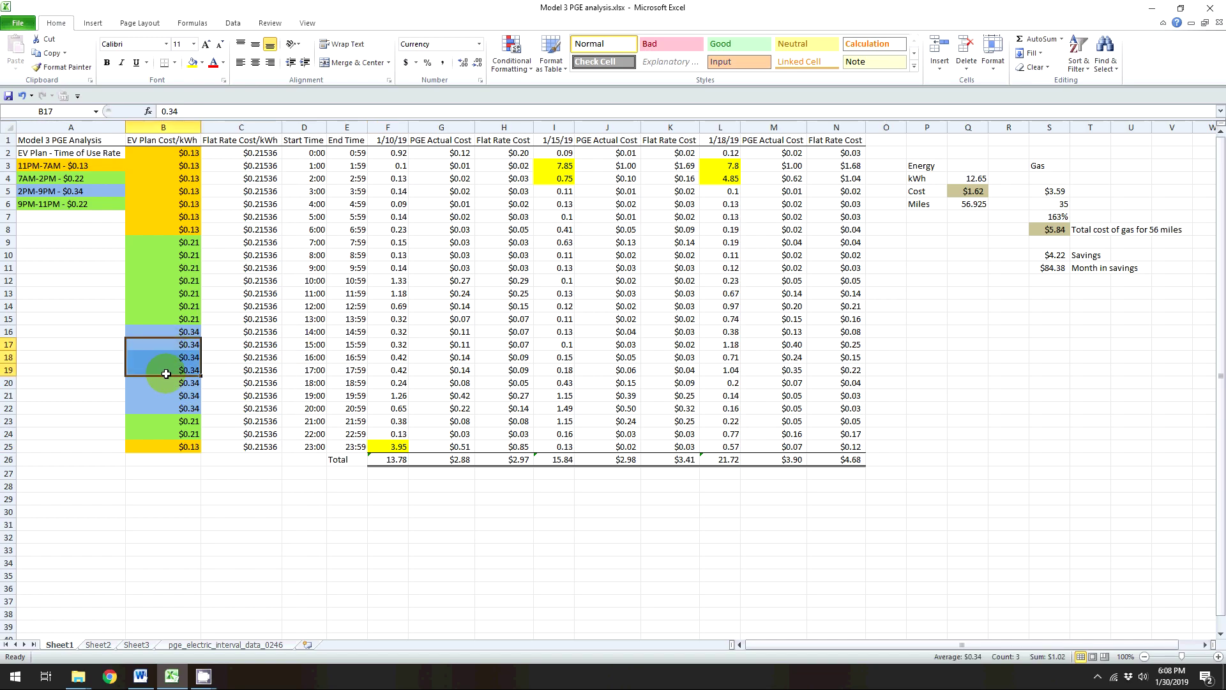
pyautogui.click(259, 345)
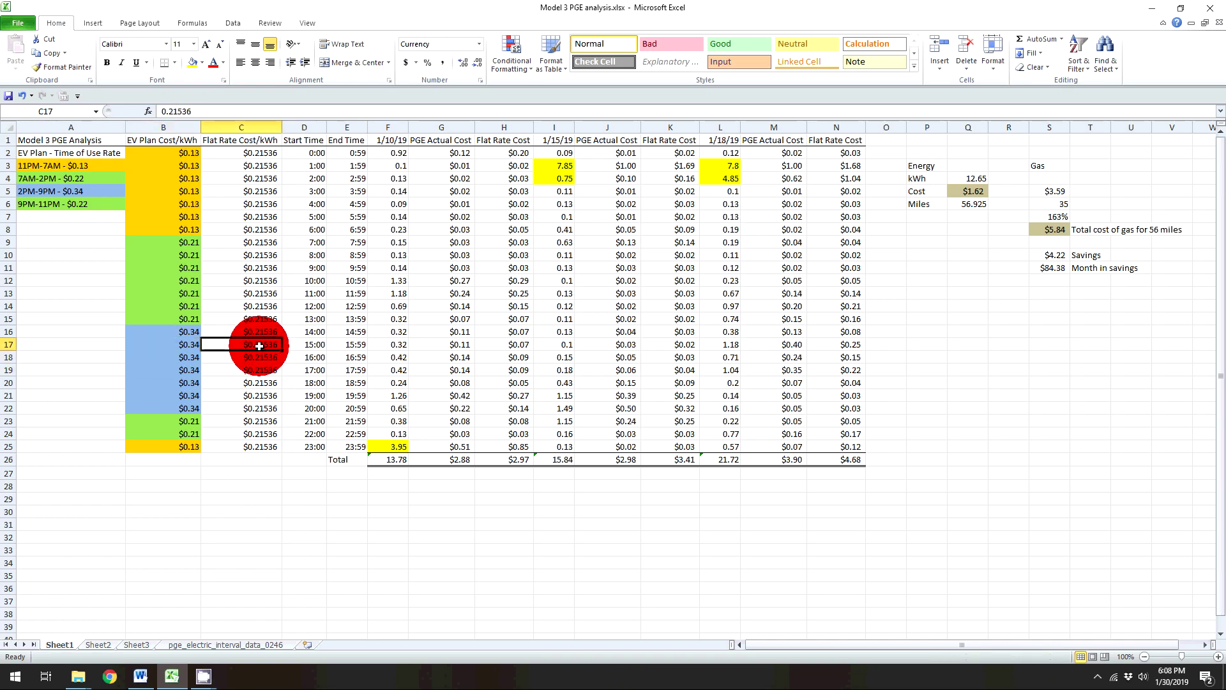
pyautogui.click(170, 342)
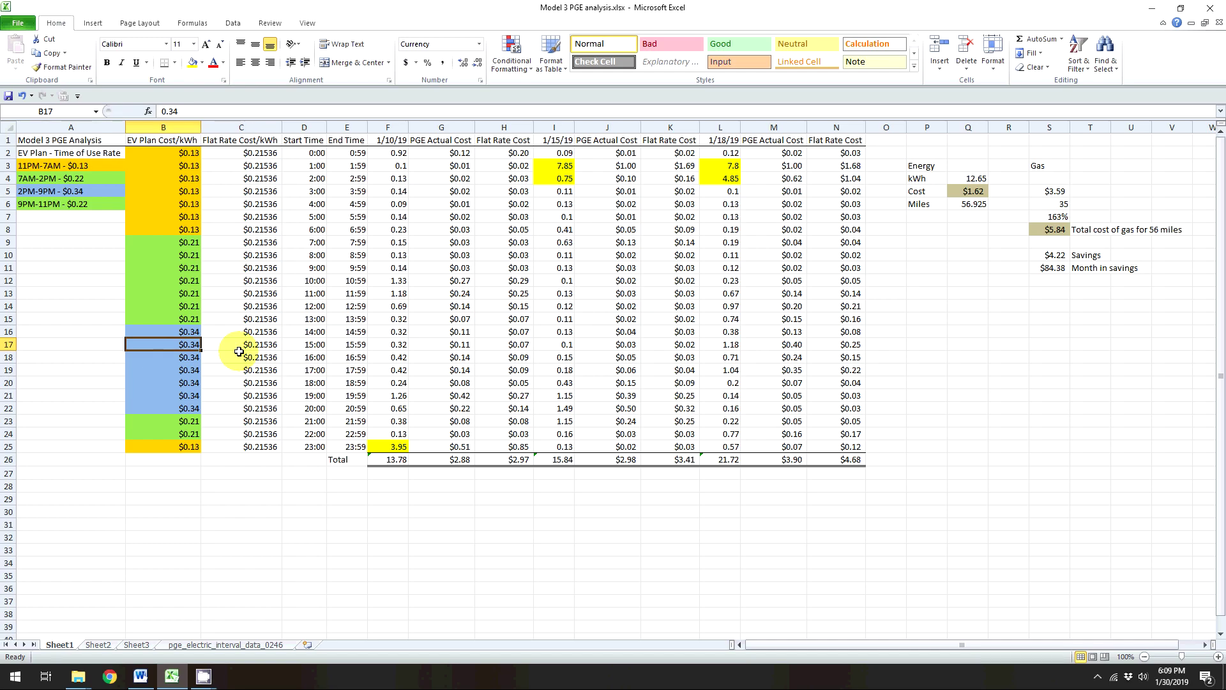
pyautogui.click(168, 166)
pyautogui.moveTo(168, 173); pyautogui.dragTo(166, 187)
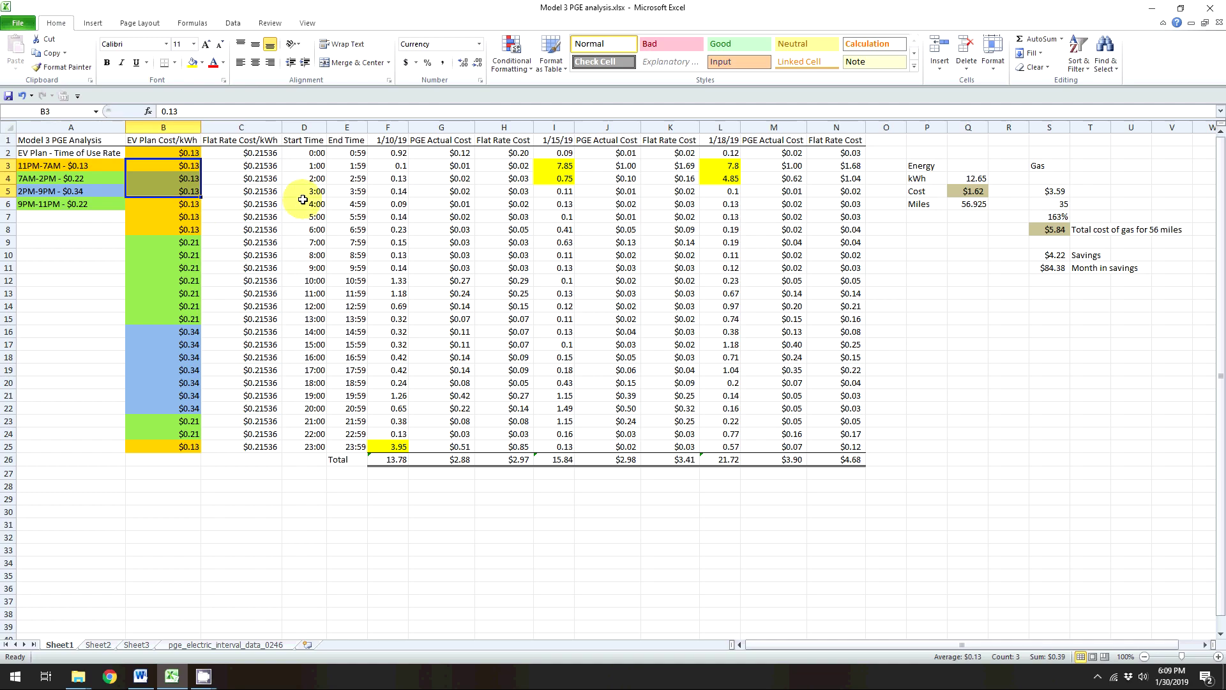
pyautogui.click(148, 152)
pyautogui.click(242, 165)
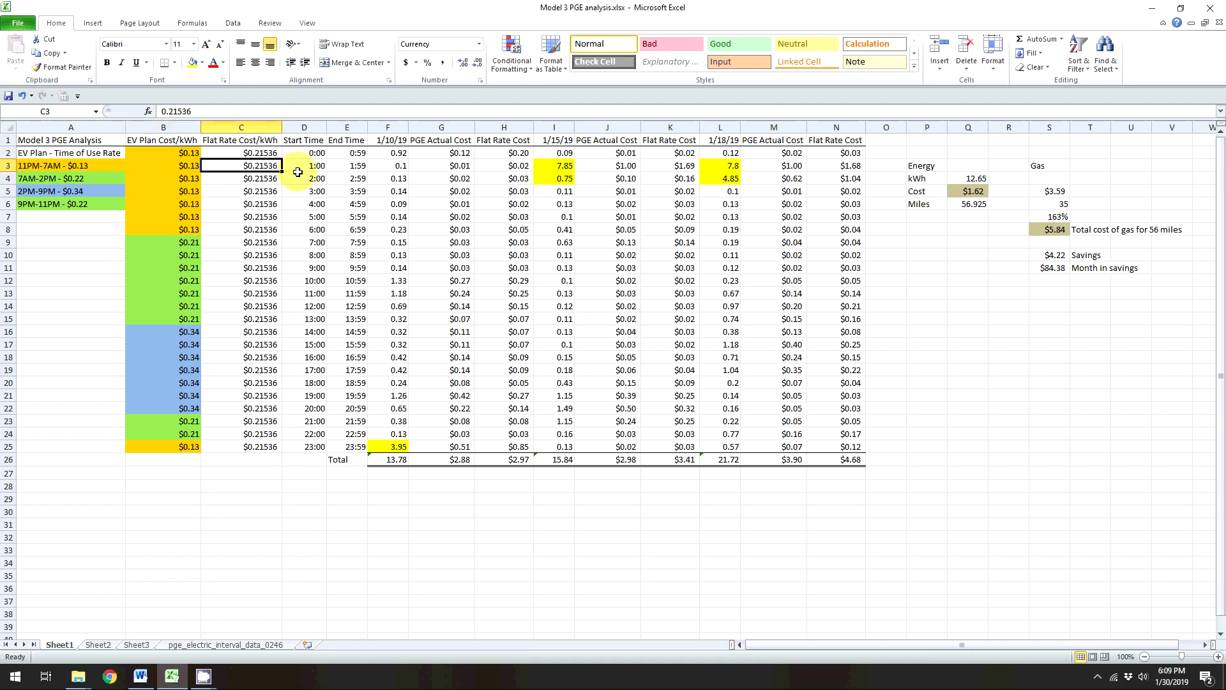
pyautogui.moveTo(308, 152); pyautogui.dragTo(350, 153)
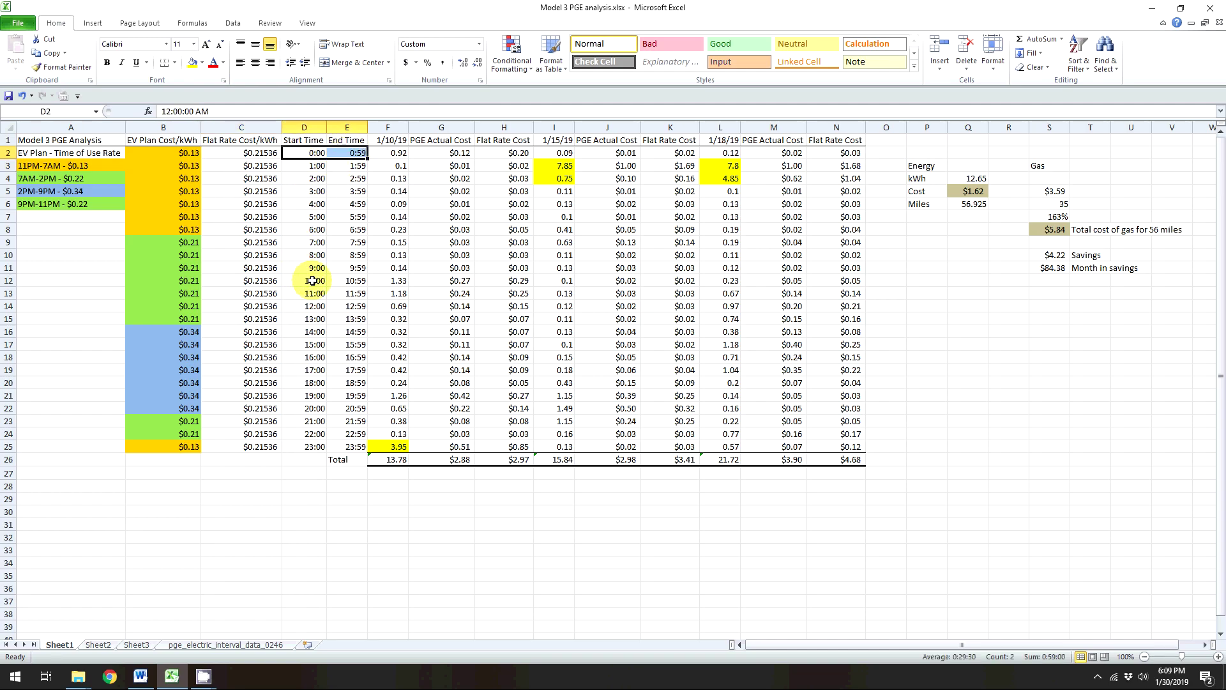
pyautogui.click(313, 331)
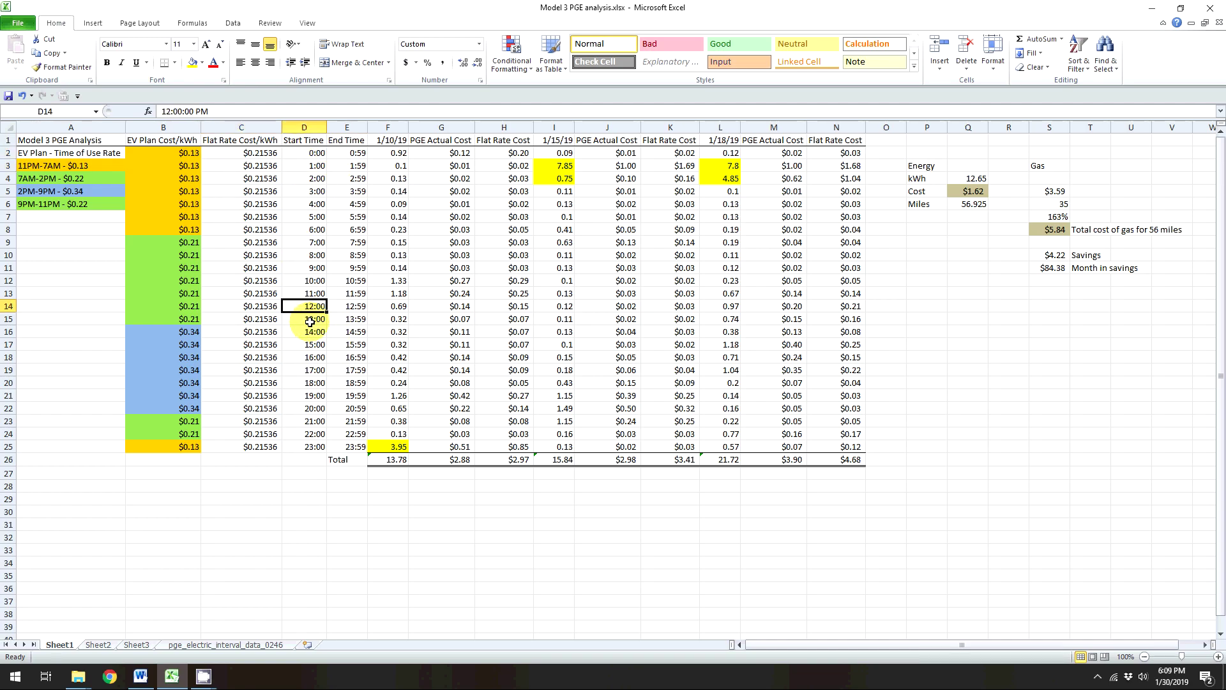
pyautogui.click(308, 345)
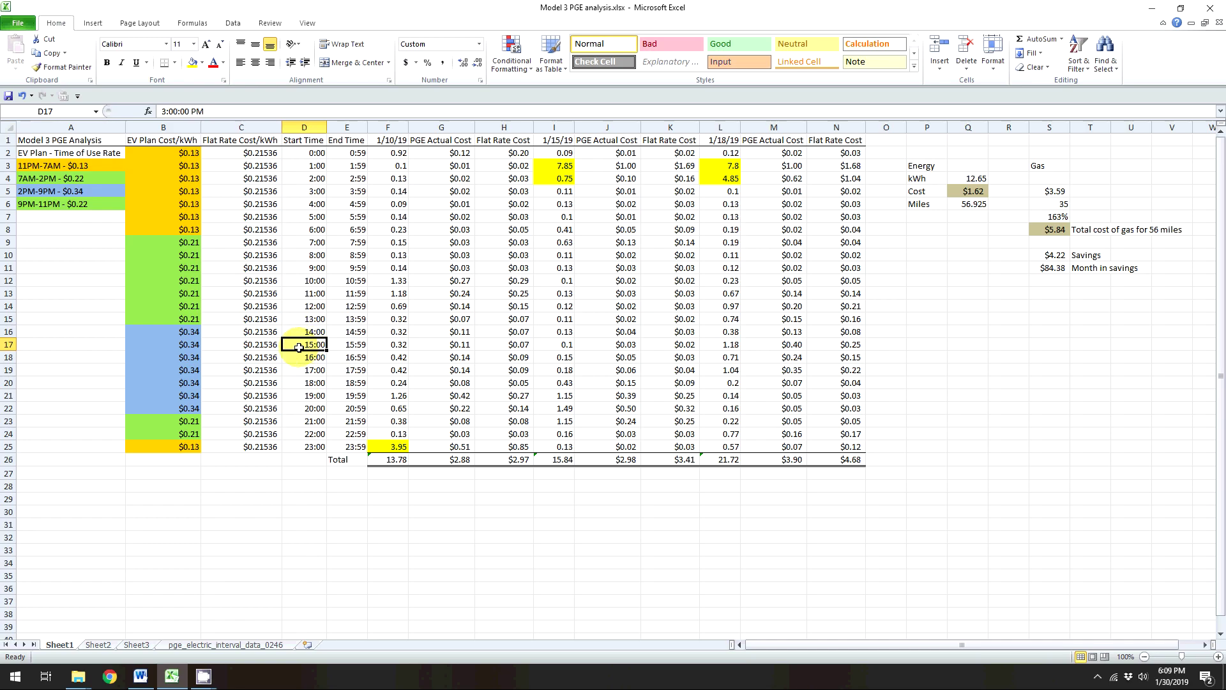
pyautogui.click(394, 140)
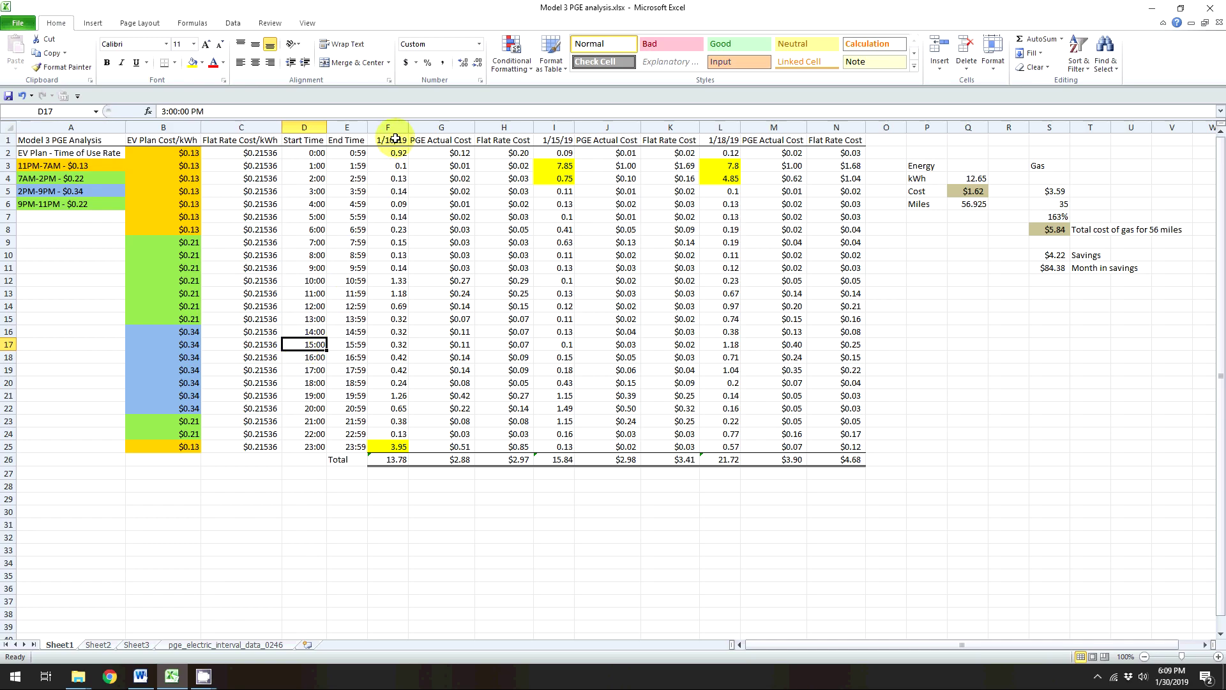
pyautogui.click(555, 140)
pyautogui.click(723, 140)
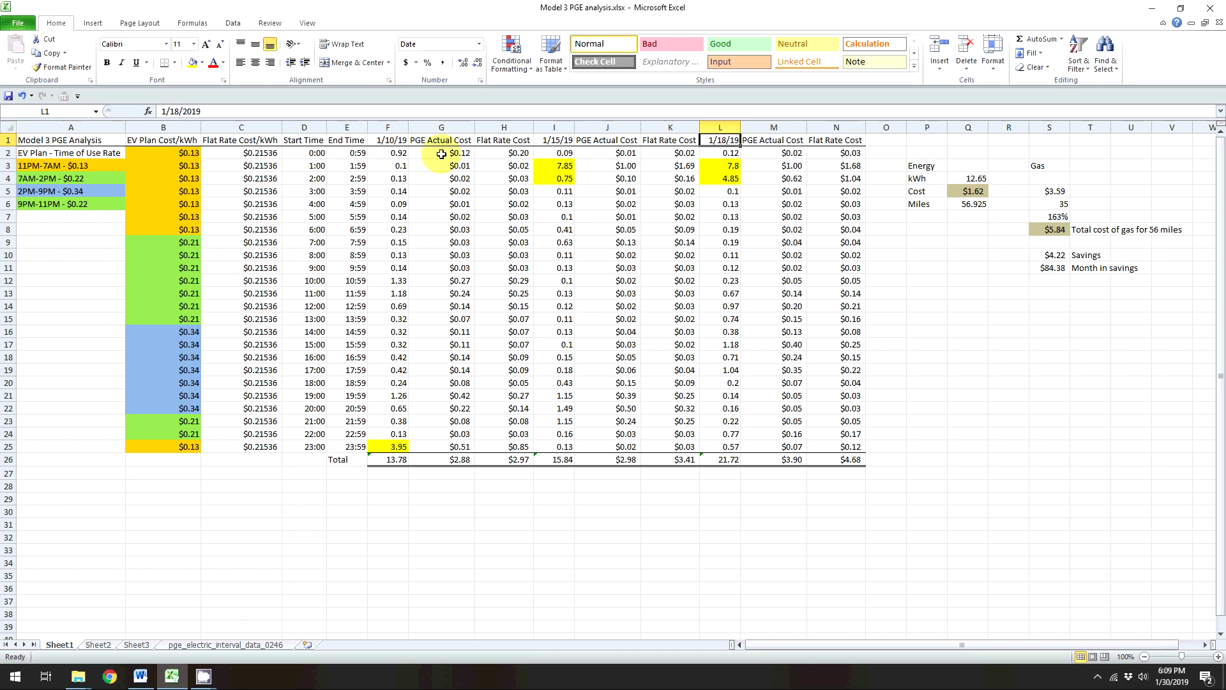
pyautogui.moveTo(441, 153); pyautogui.dragTo(442, 200)
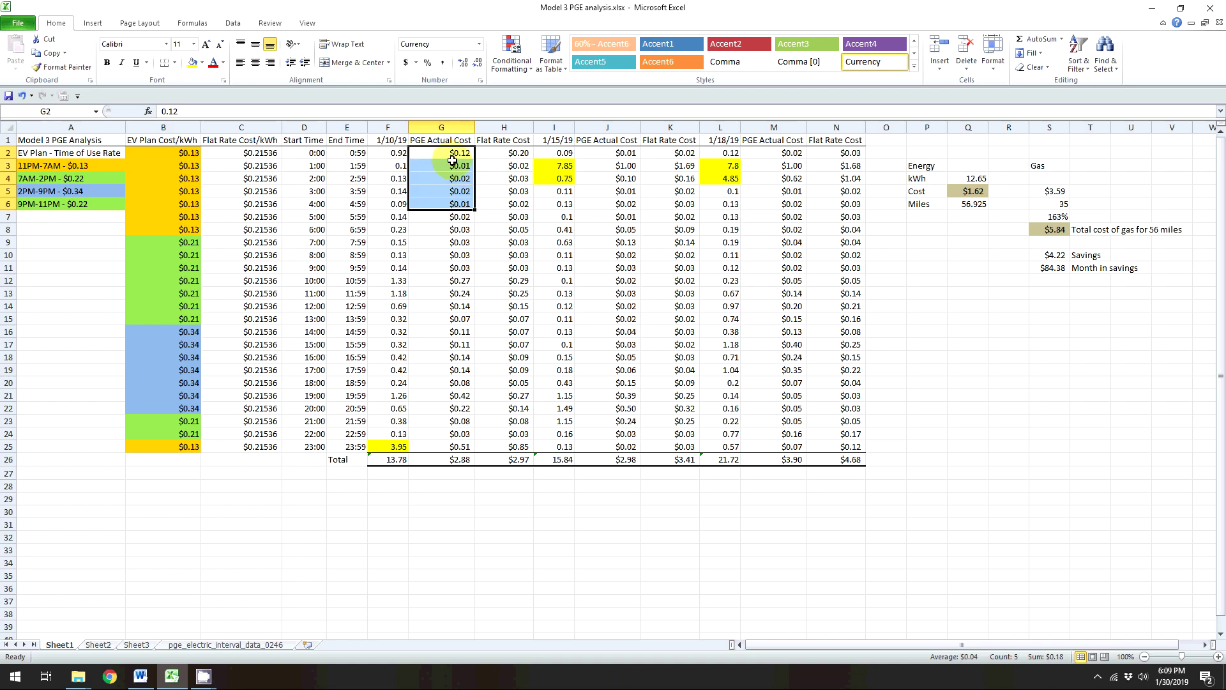
pyautogui.click(386, 155)
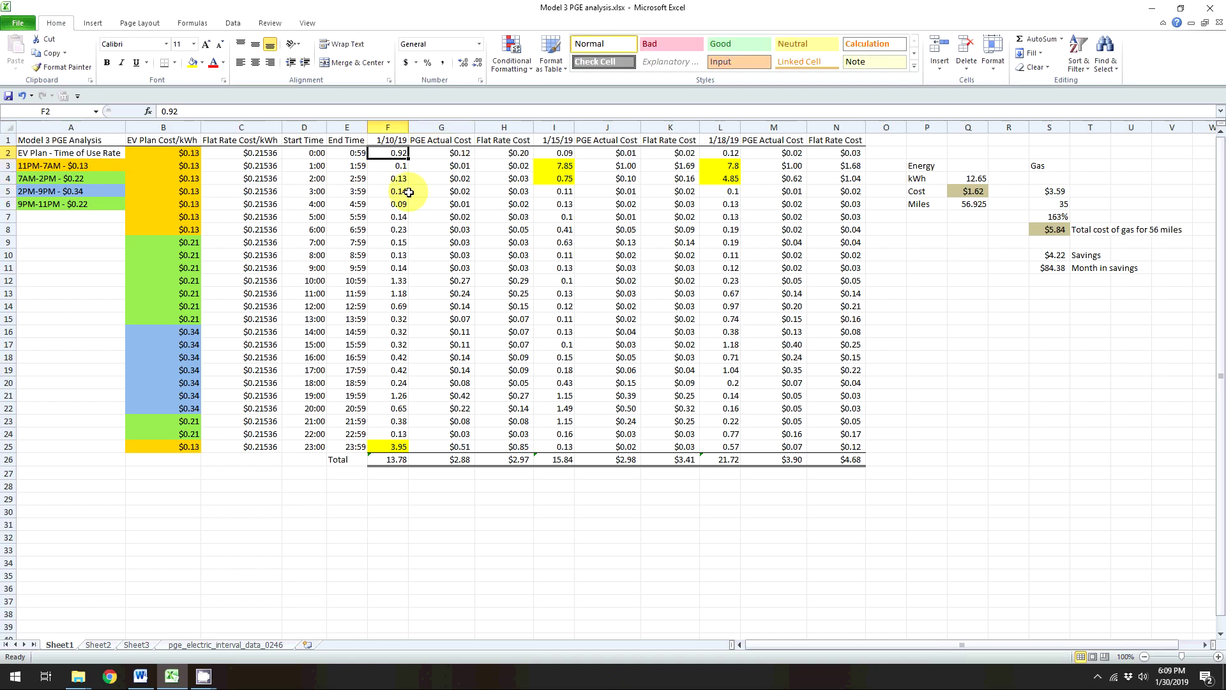
pyautogui.click(428, 154)
pyautogui.click(391, 166)
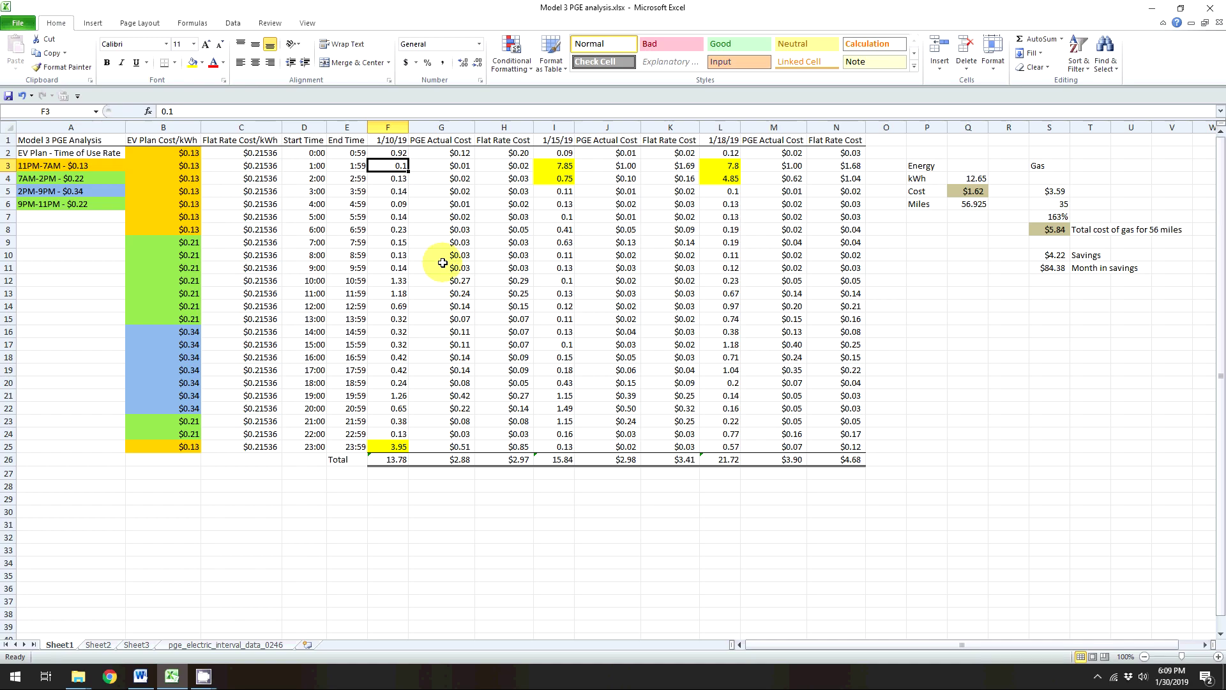
pyautogui.click(392, 446)
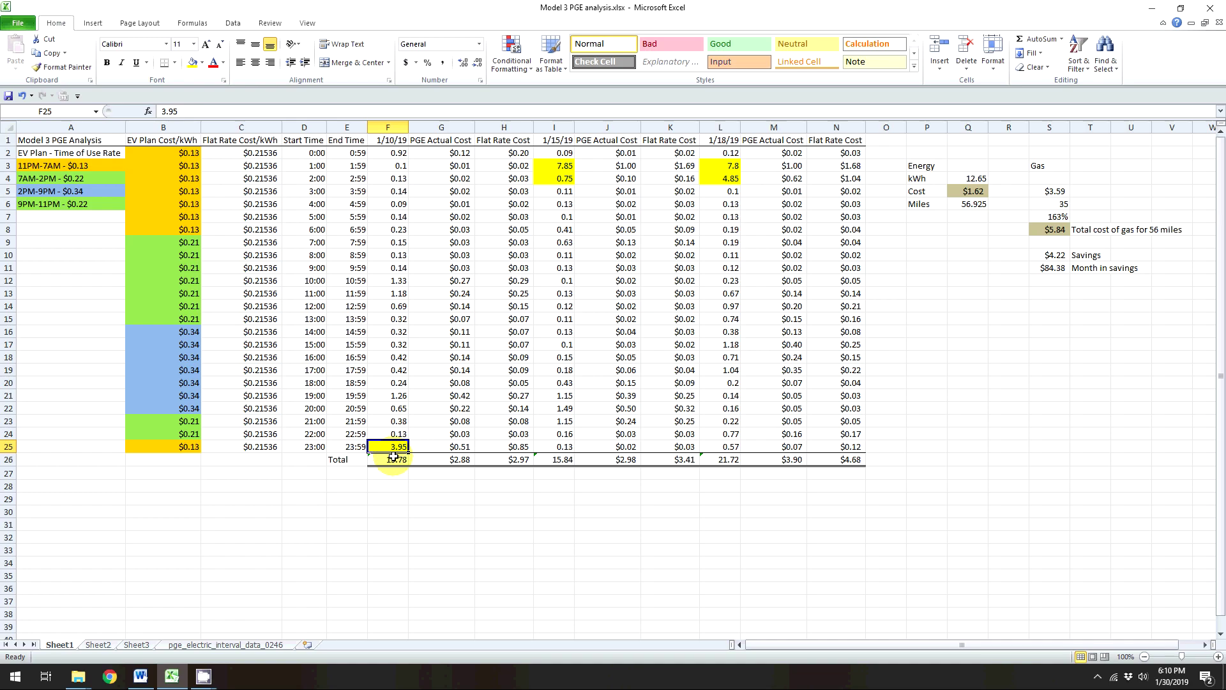
pyautogui.press('Right')
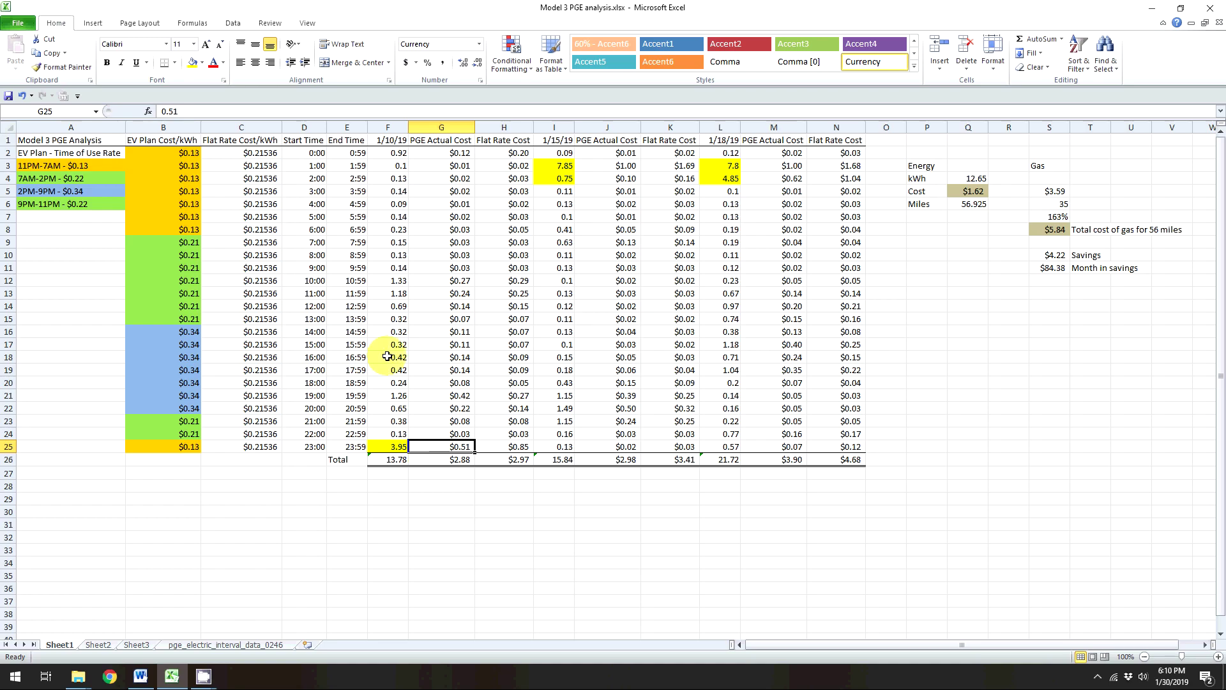
pyautogui.click(173, 357)
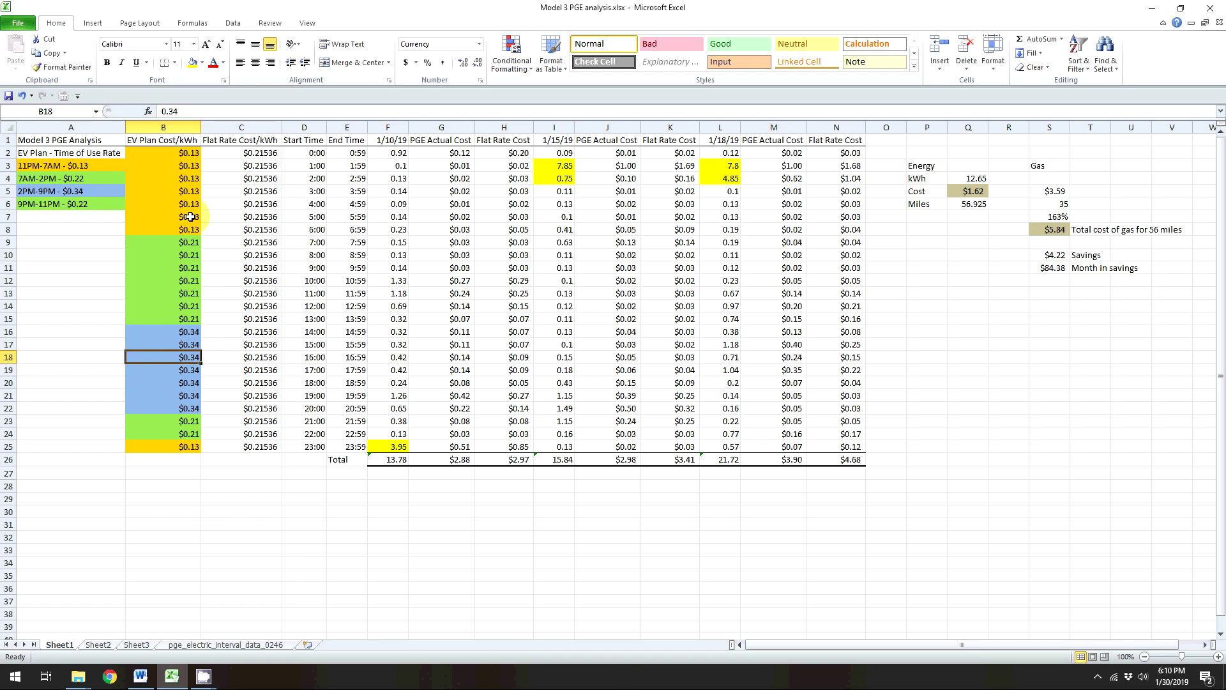
pyautogui.click(157, 152)
pyautogui.click(156, 142)
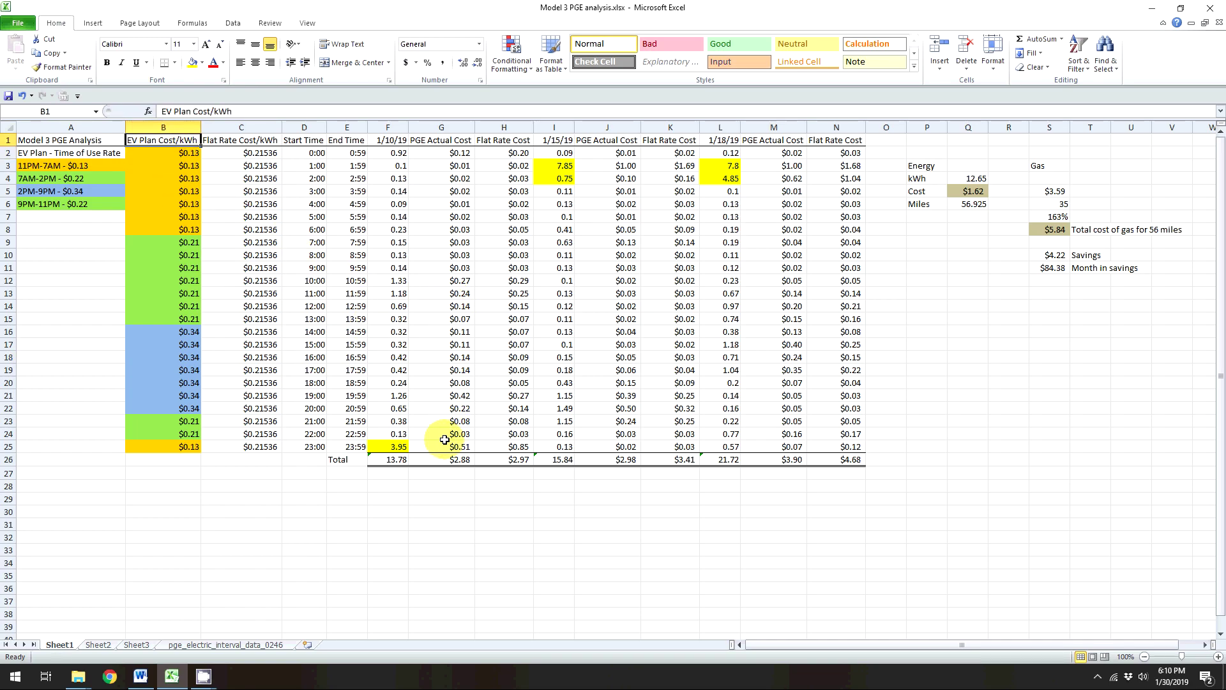
pyautogui.click(388, 461)
pyautogui.click(441, 461)
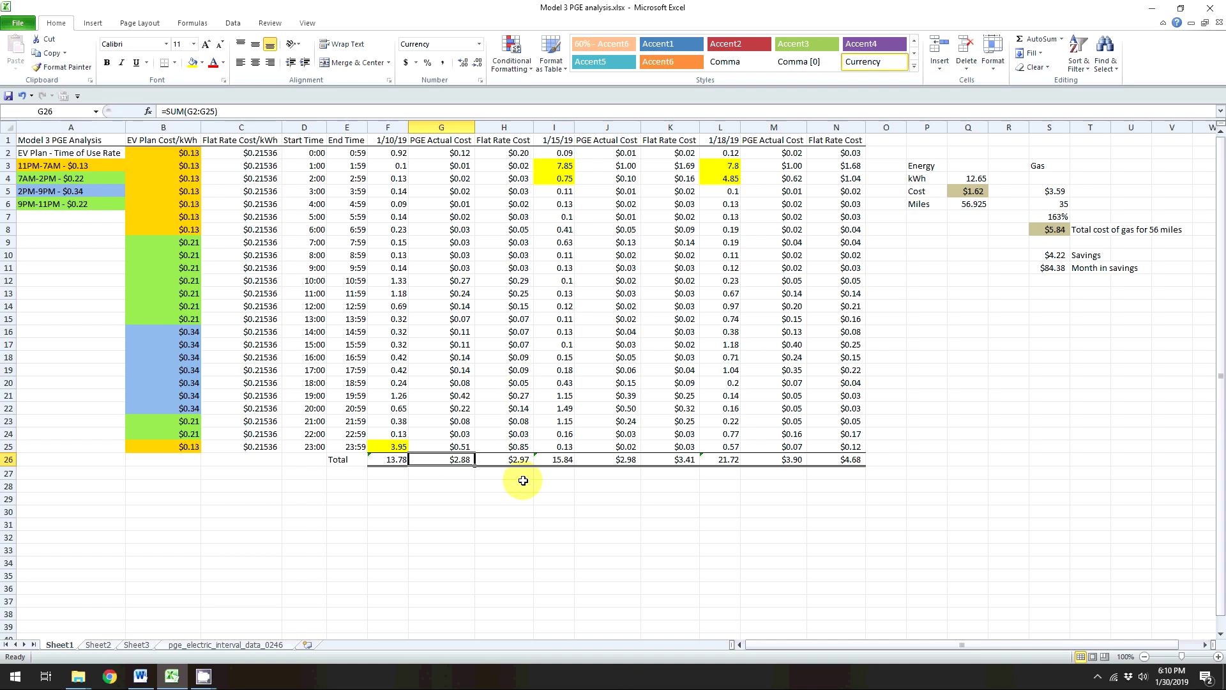
pyautogui.click(516, 461)
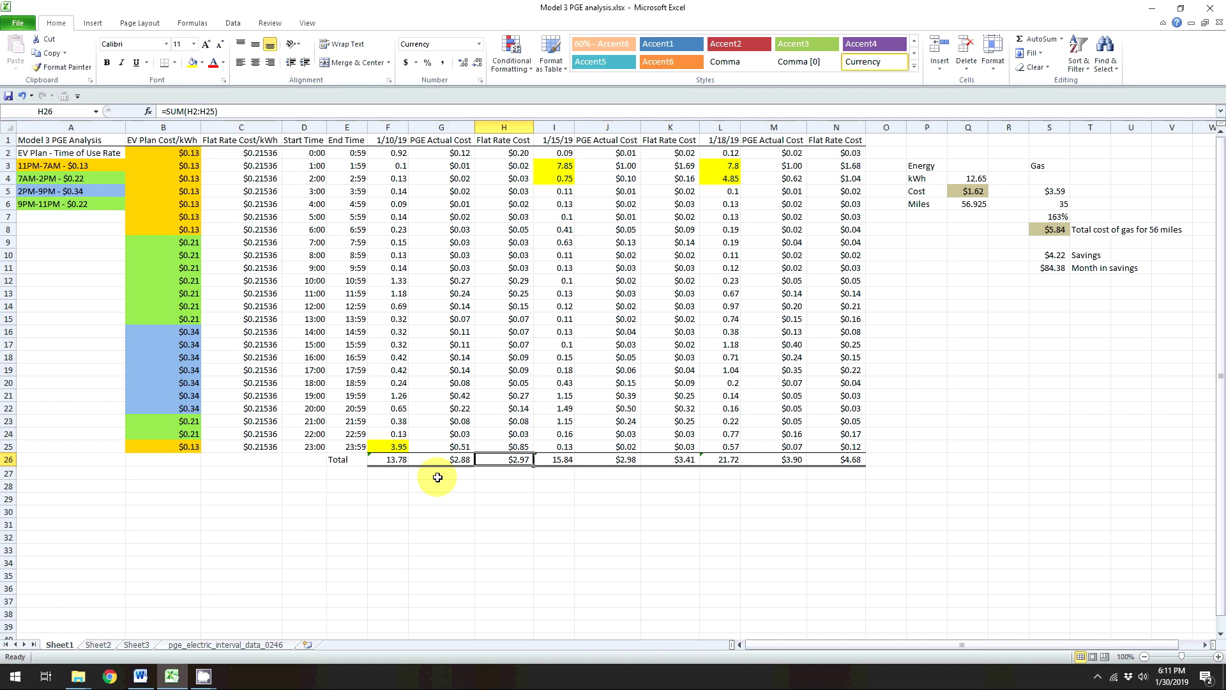
pyautogui.click(393, 446)
pyautogui.moveTo(393, 446); pyautogui.dragTo(428, 446)
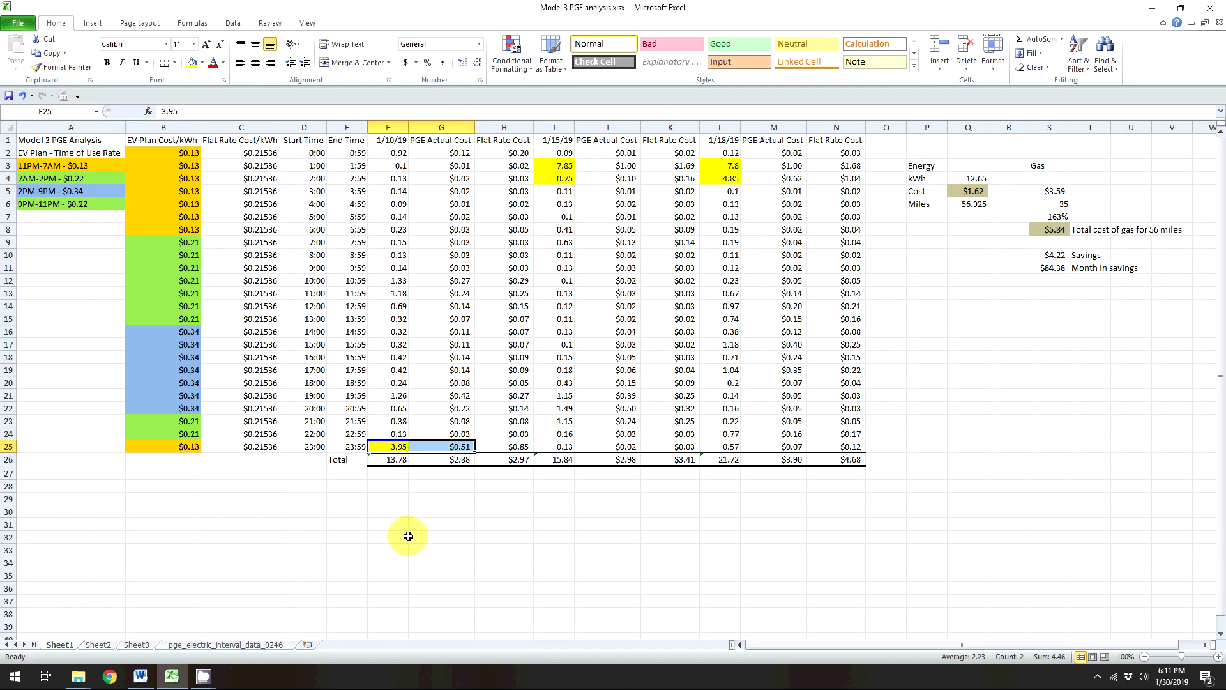
pyautogui.press('Delete')
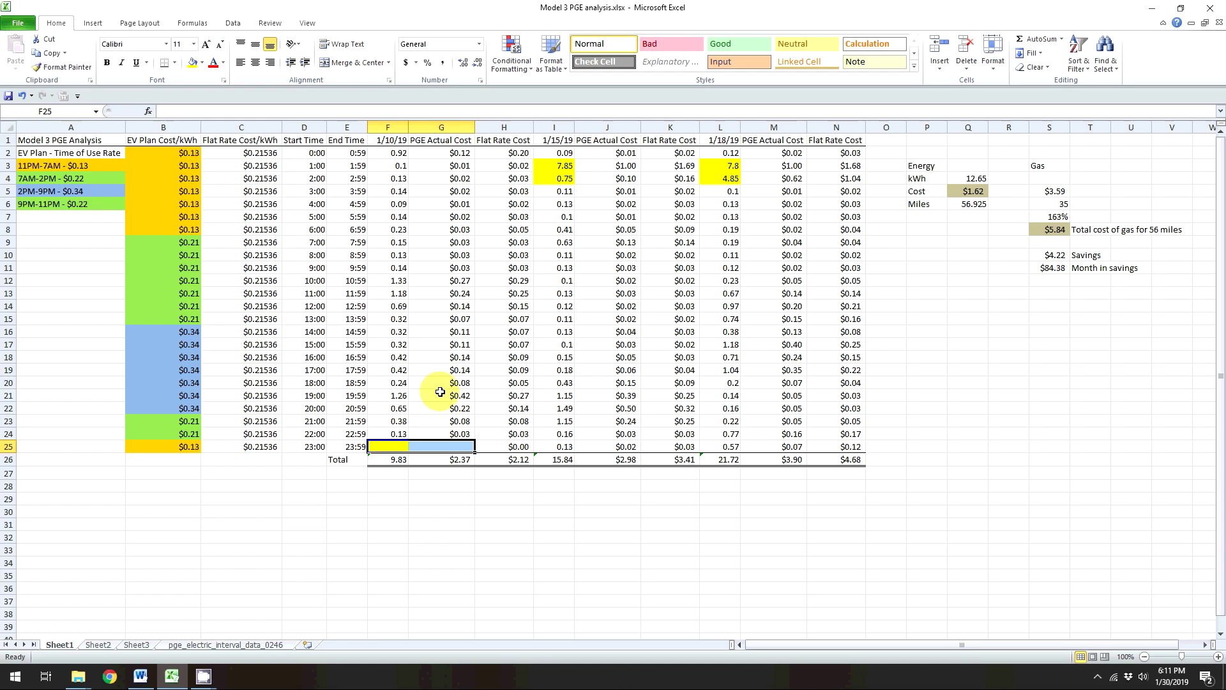
pyautogui.click(443, 460)
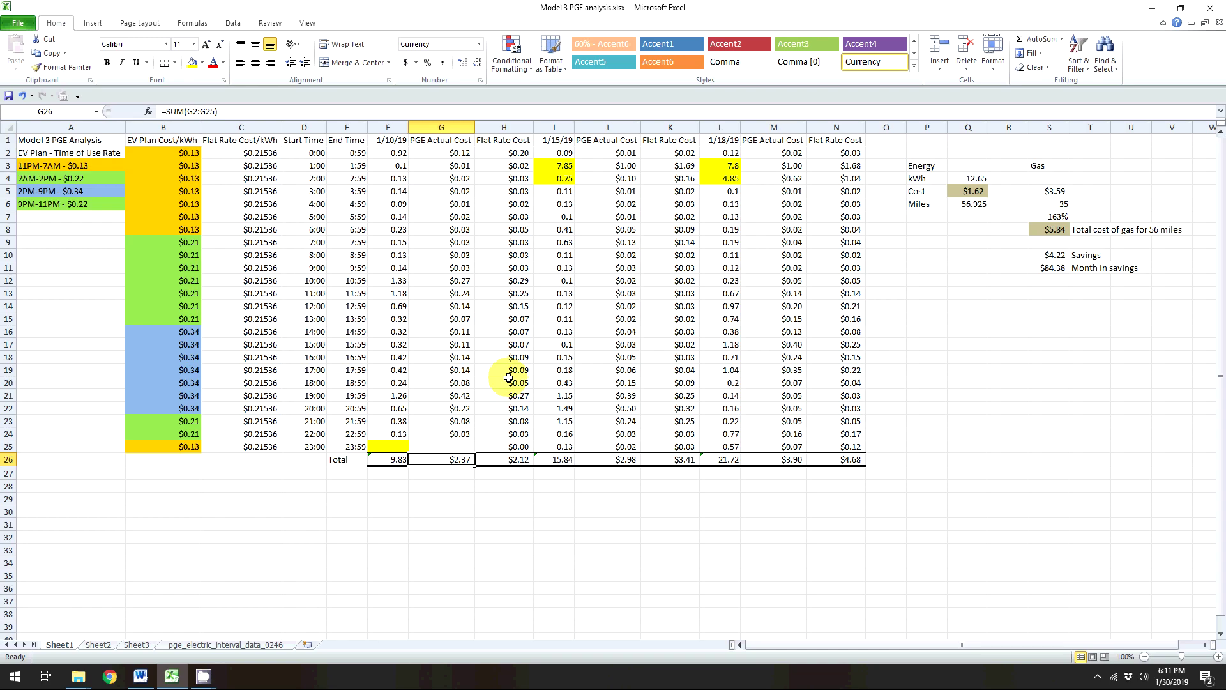
pyautogui.click(506, 459)
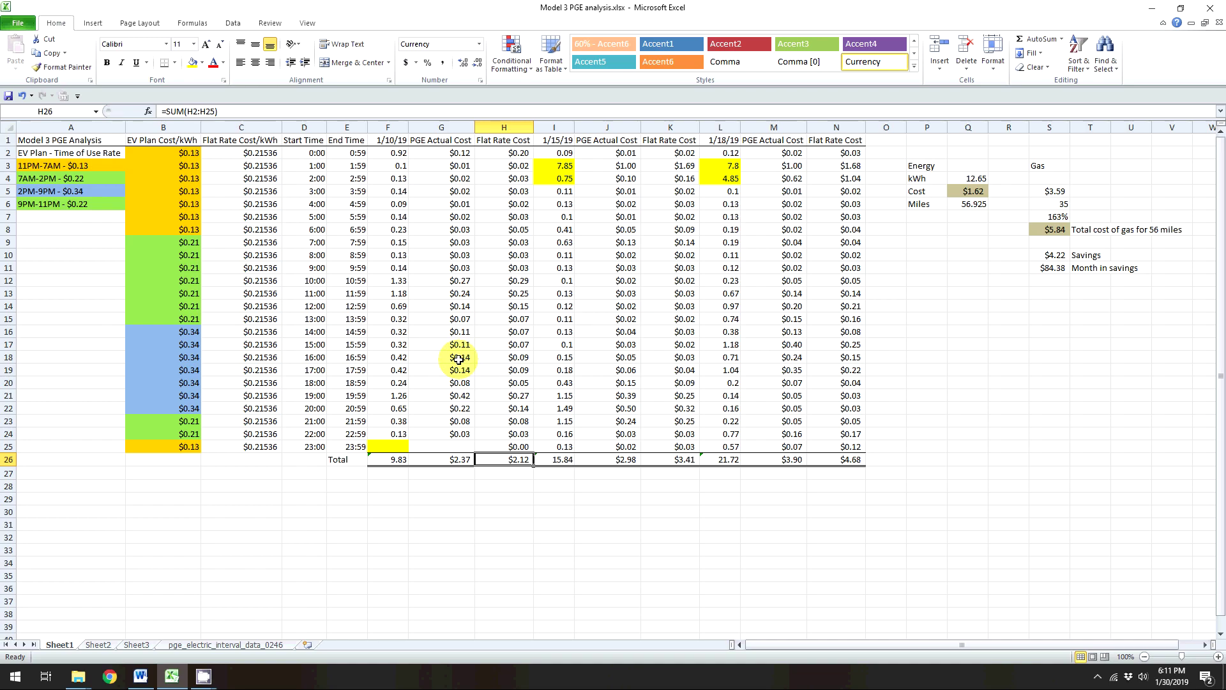
pyautogui.click(22, 96)
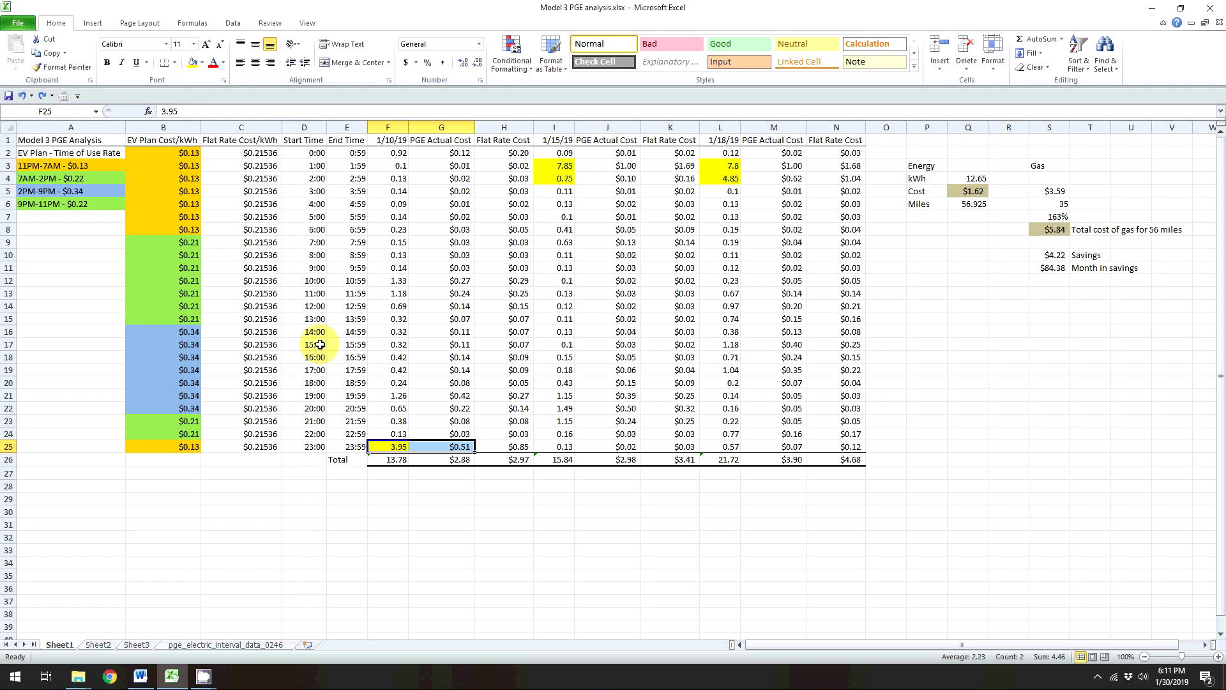
pyautogui.click(452, 447)
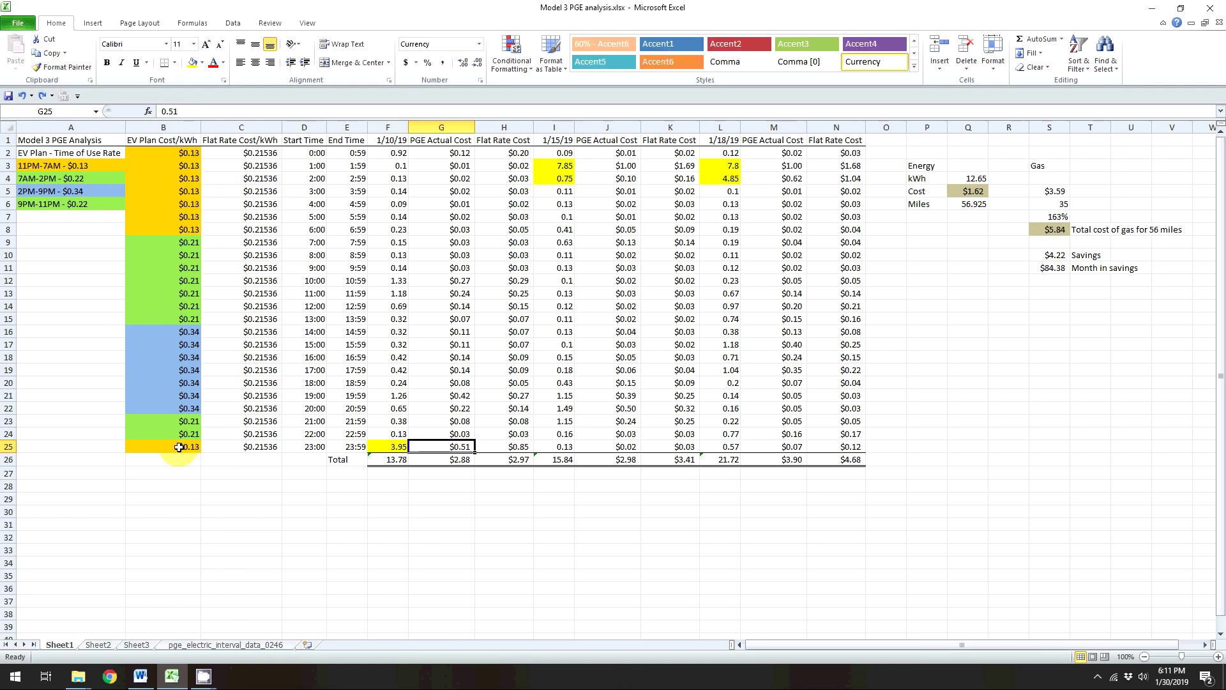
pyautogui.click(179, 191)
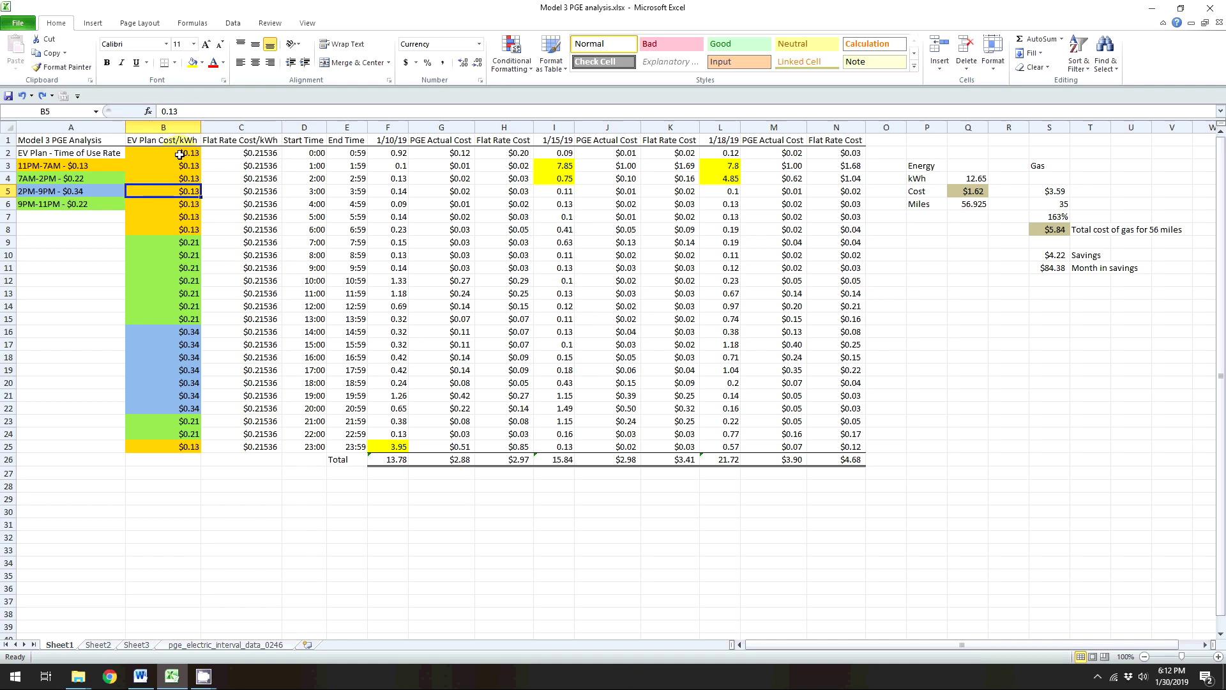
pyautogui.click(177, 202)
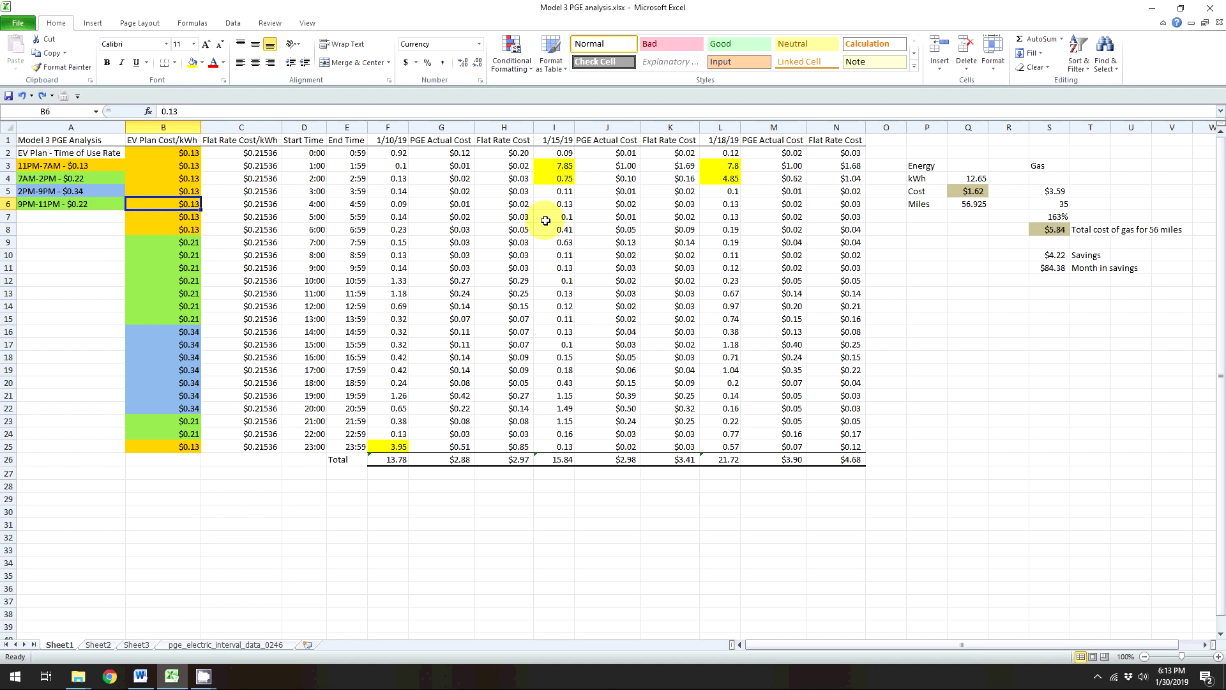
pyautogui.click(976, 167)
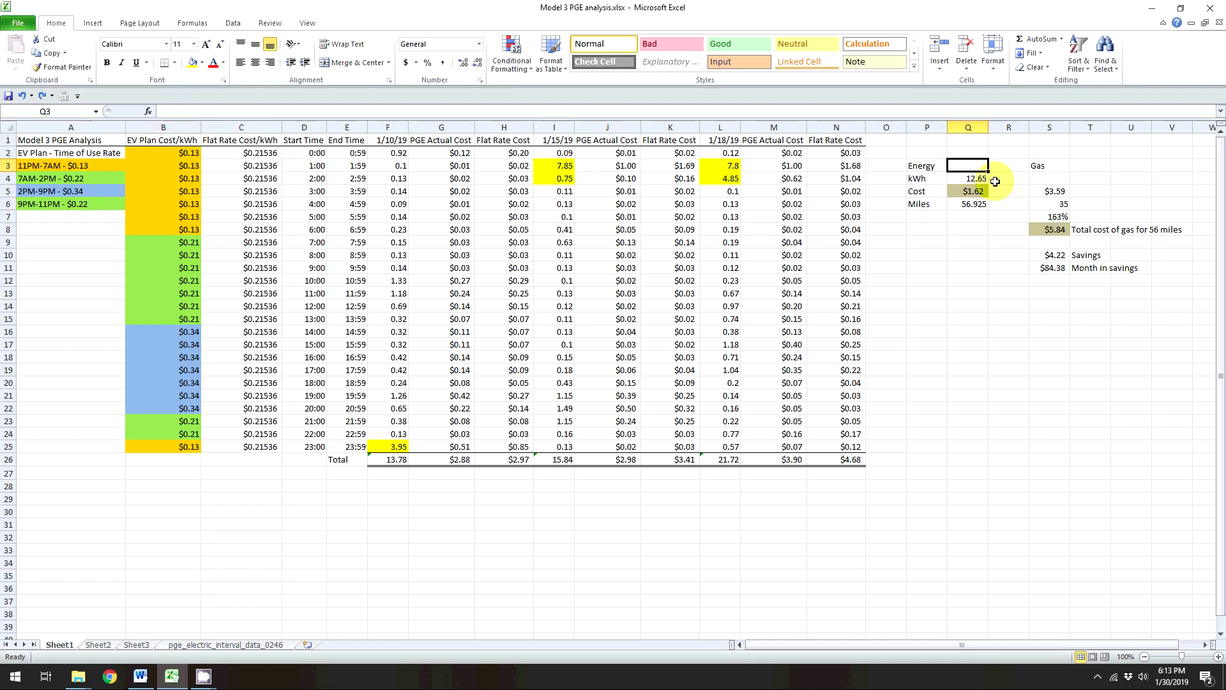
pyautogui.moveTo(725, 168); pyautogui.dragTo(725, 180)
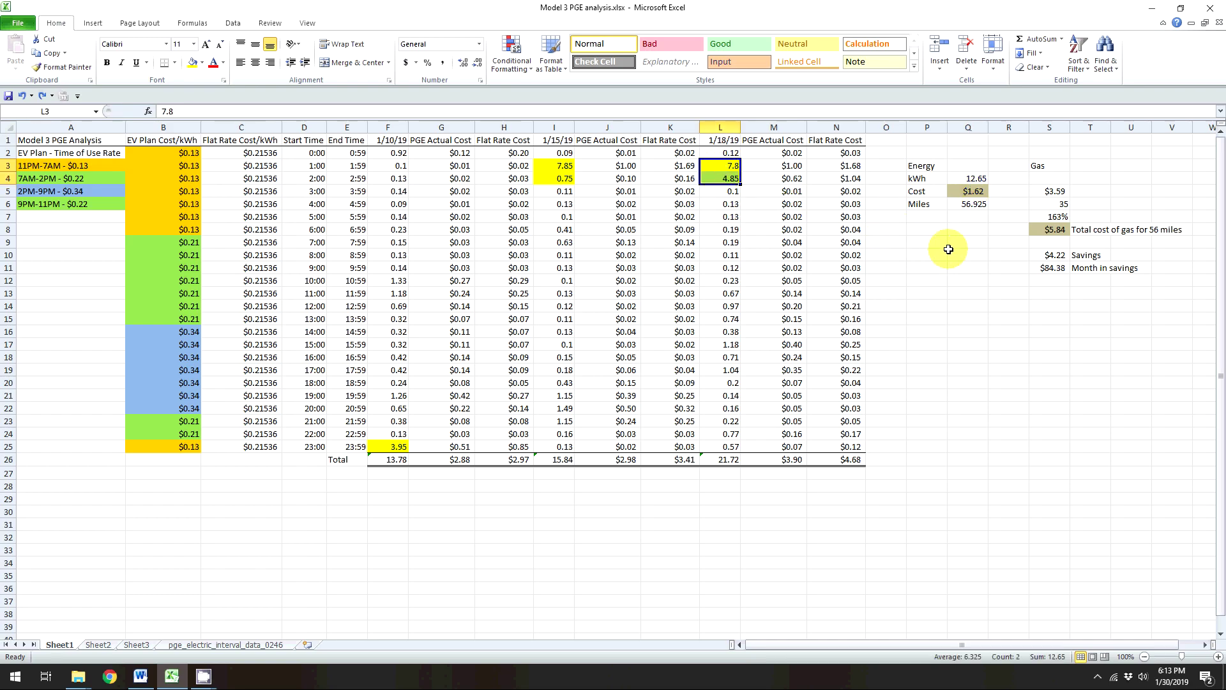
pyautogui.click(965, 178)
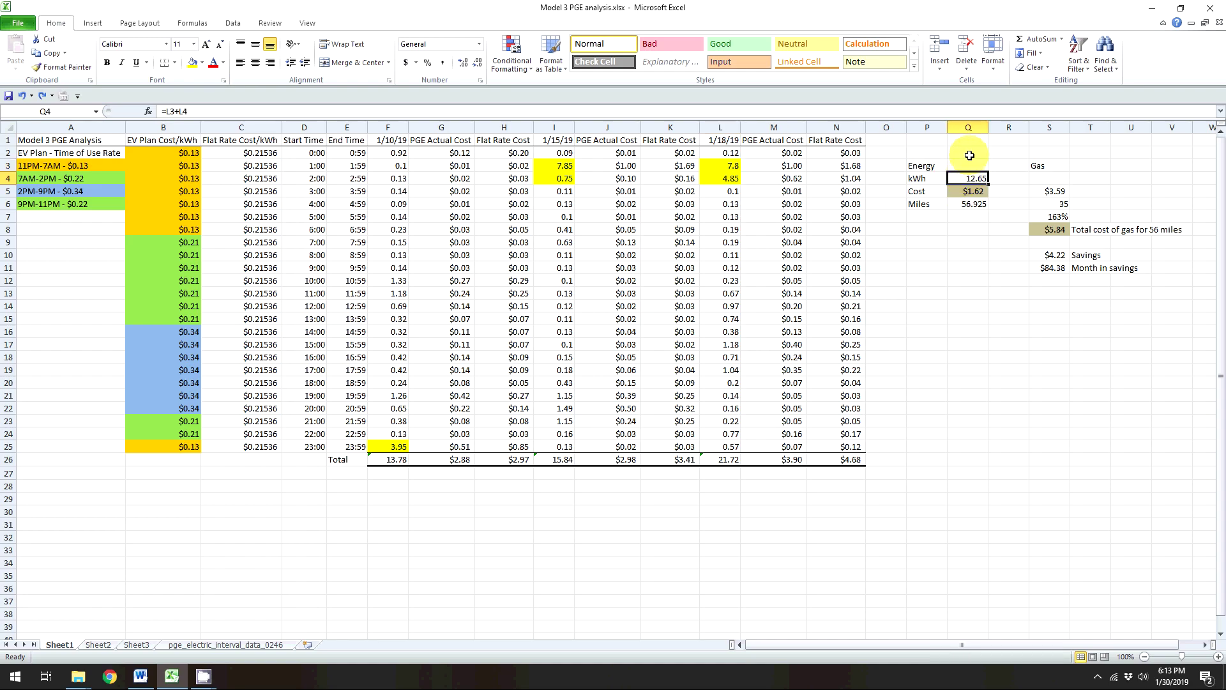
pyautogui.click(958, 191)
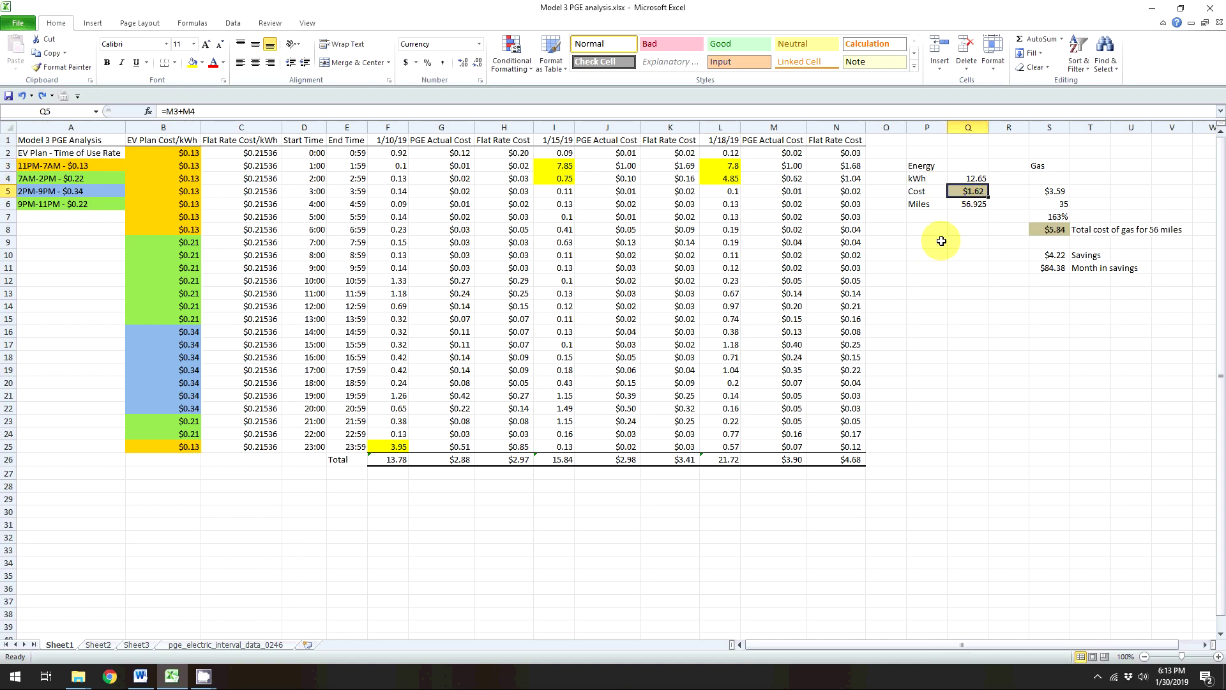
pyautogui.click(969, 205)
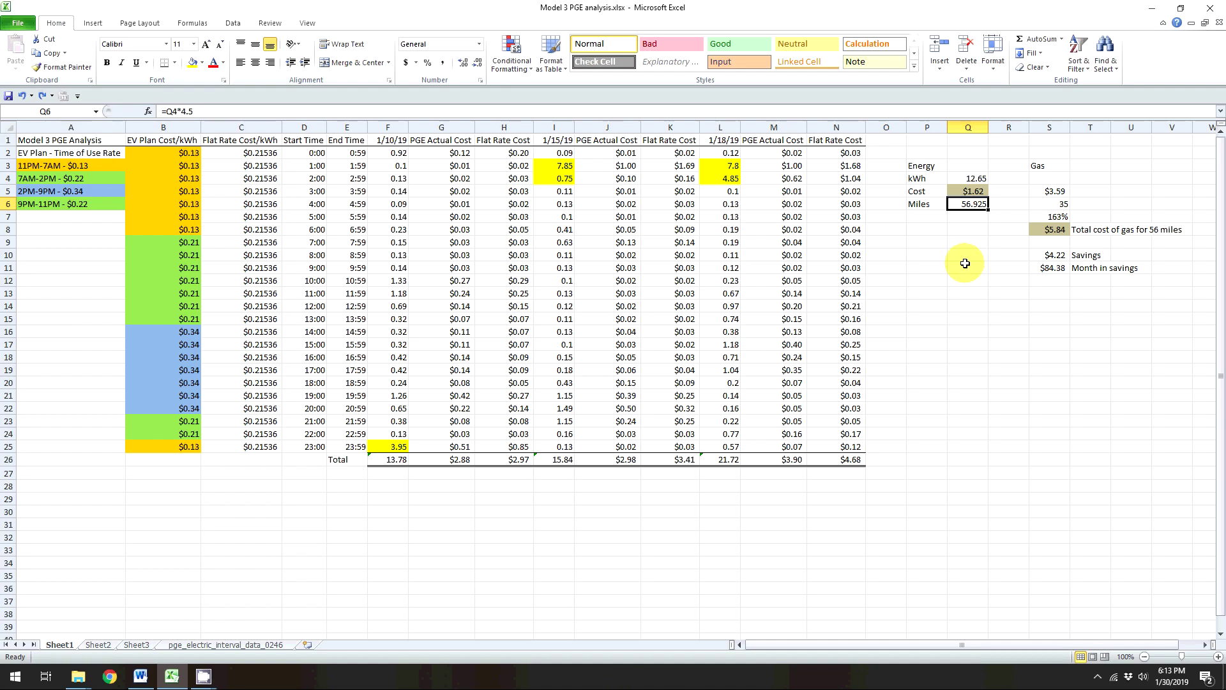
pyautogui.click(967, 244)
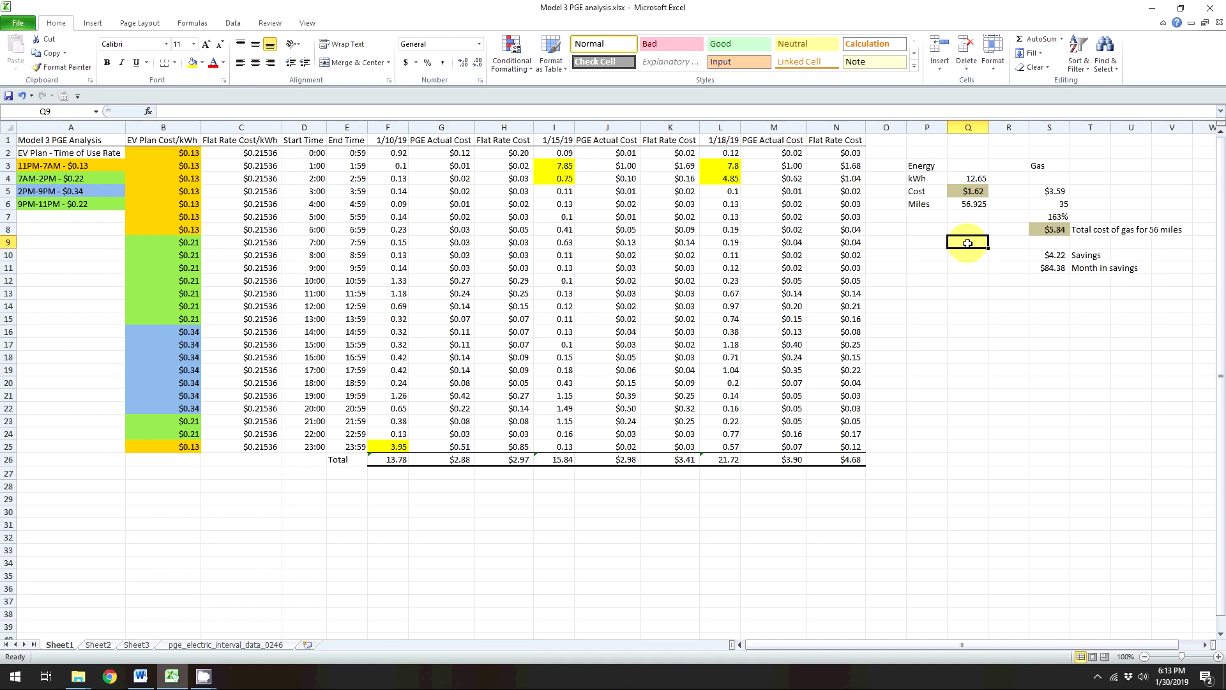
pyautogui.press('Up')
pyautogui.press('Up')
pyautogui.press('Up')
pyautogui.press('Right')
pyautogui.press('Right')
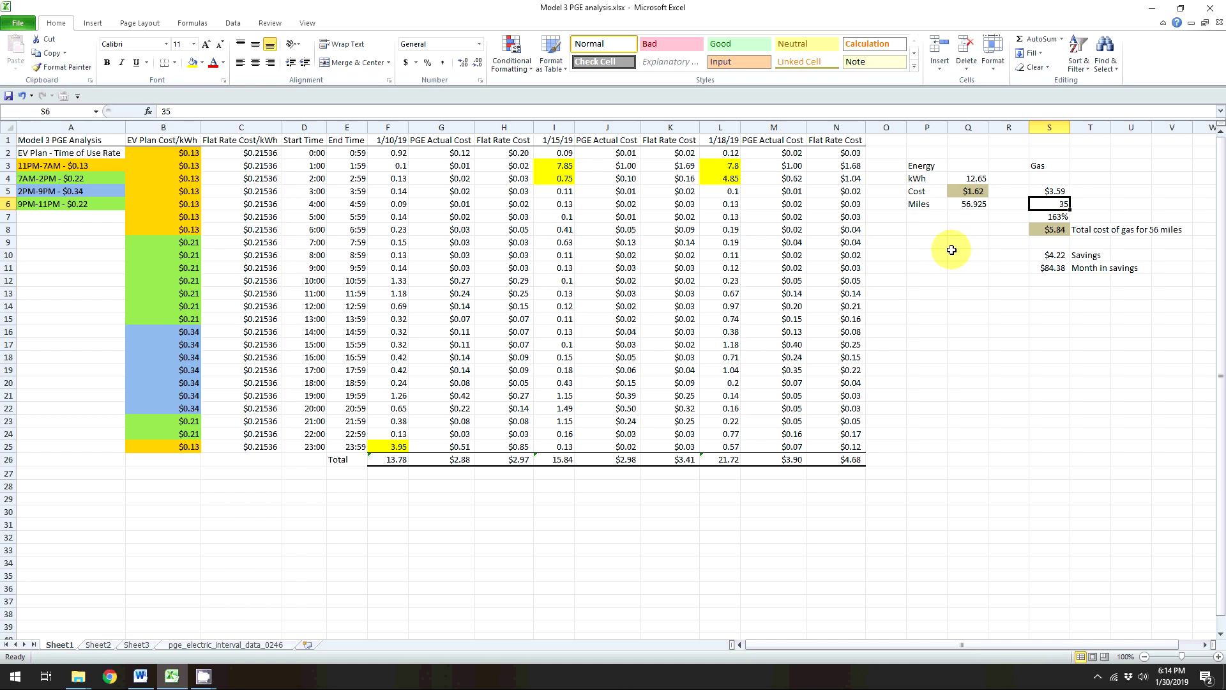
pyautogui.doubleClick(1060, 216)
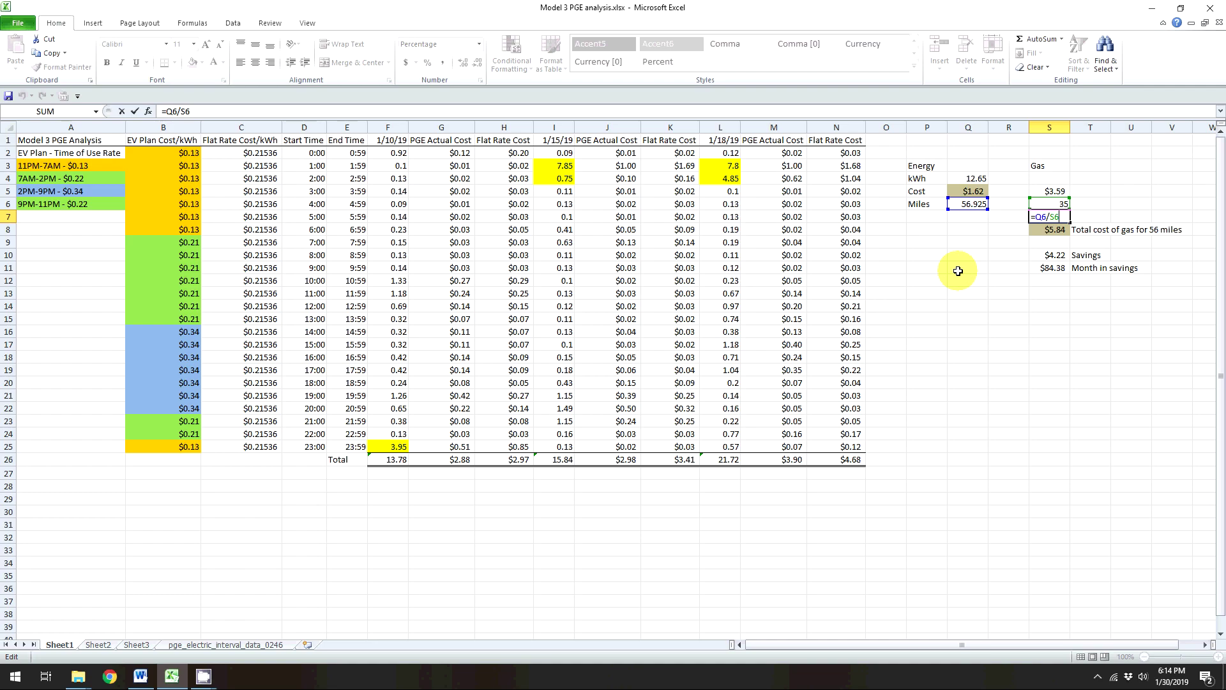
pyautogui.press('Return')
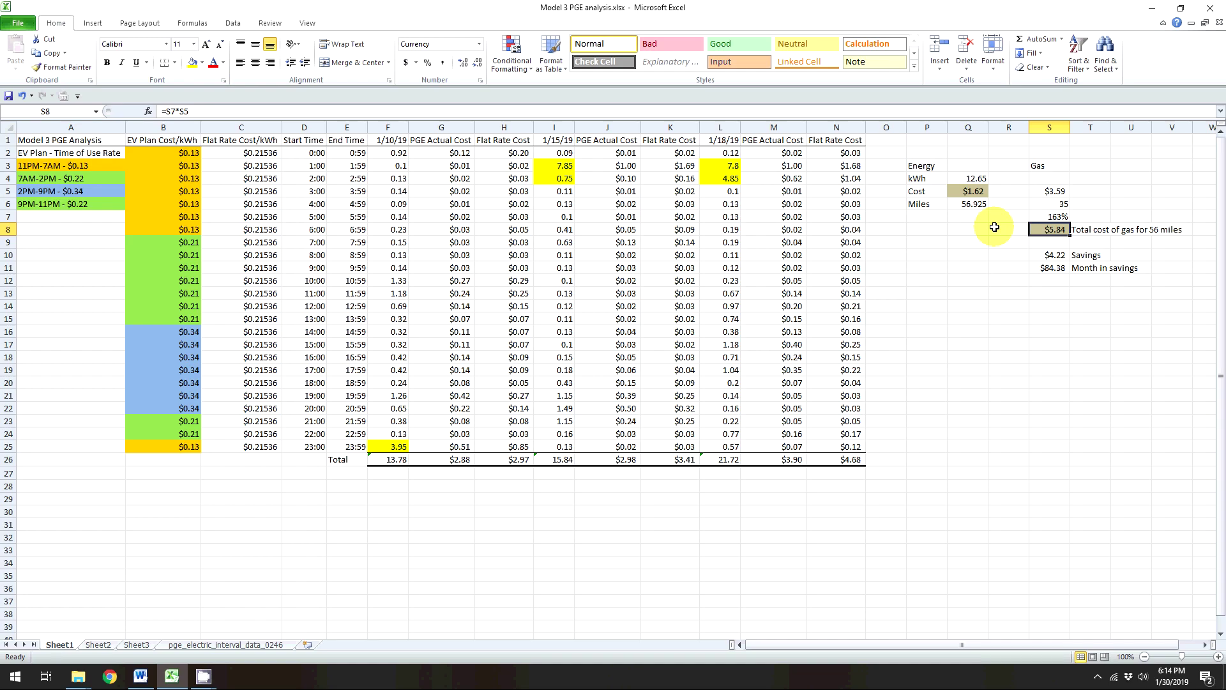
pyautogui.doubleClick(1052, 230)
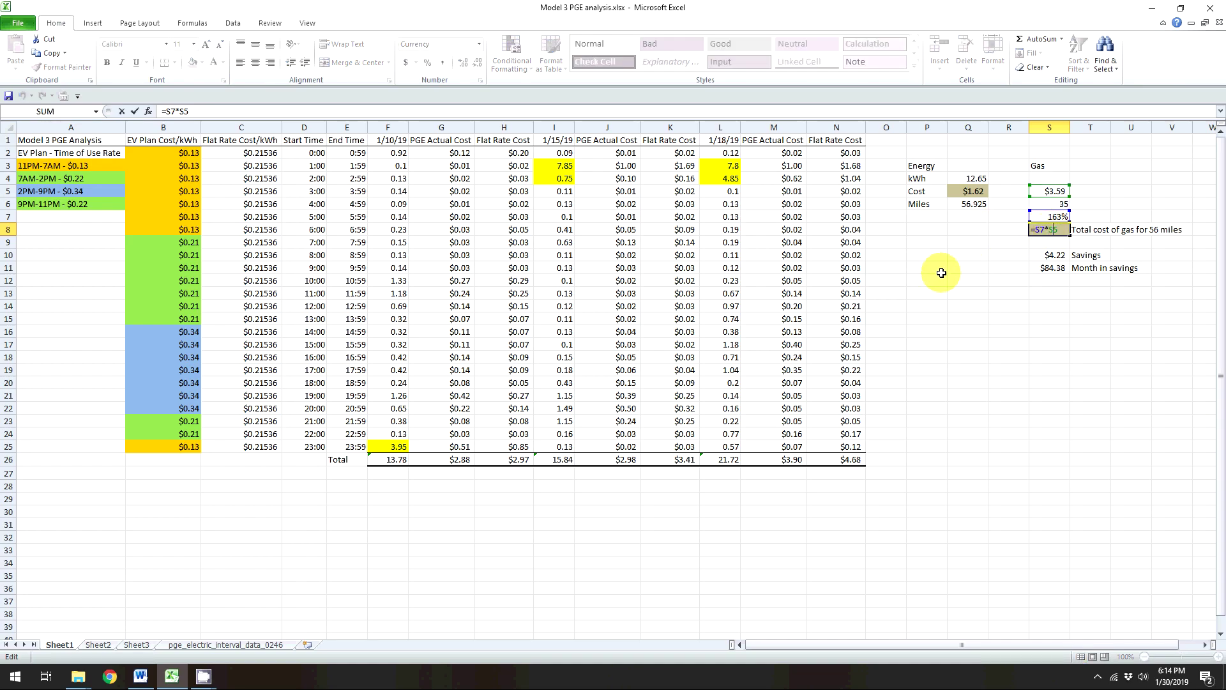
pyautogui.press('Return')
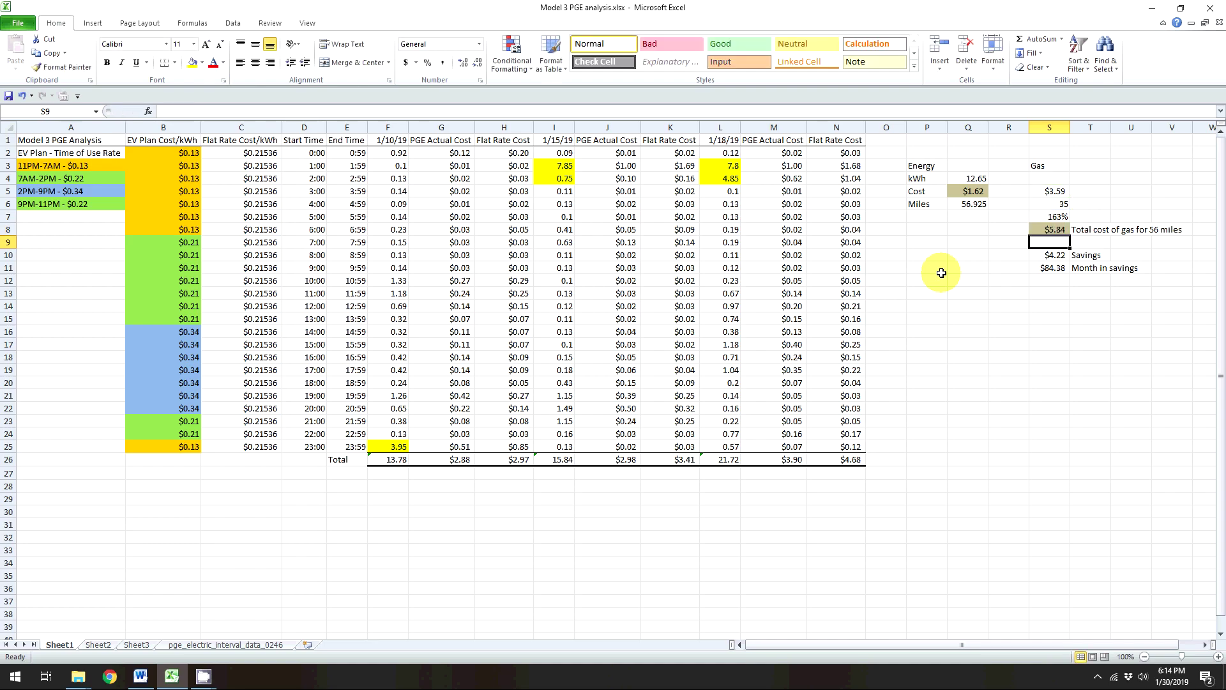
pyautogui.click(1121, 239)
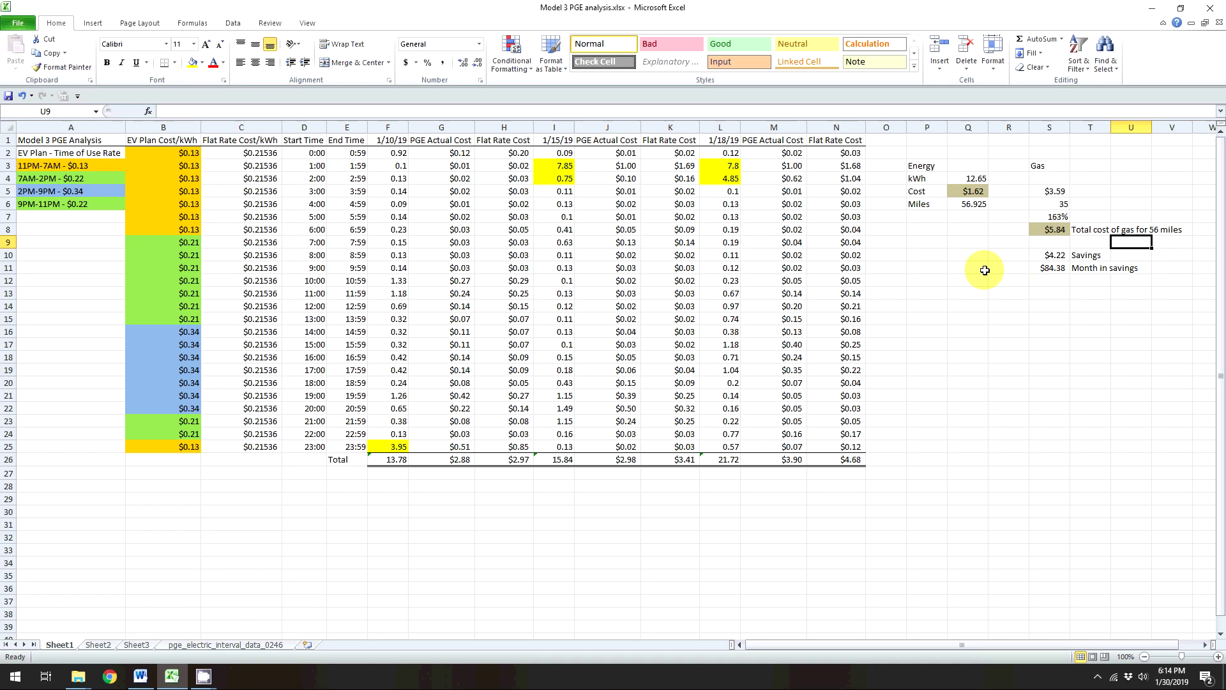
pyautogui.click(969, 204)
pyautogui.press('Return')
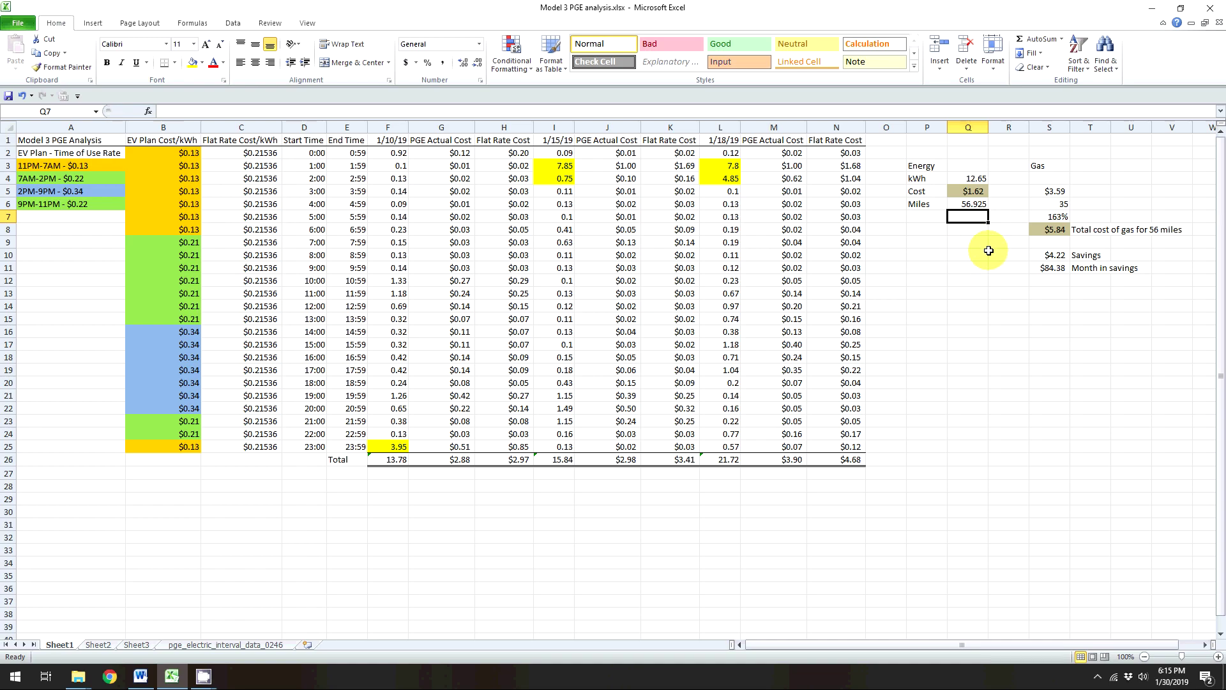
pyautogui.click(1050, 255)
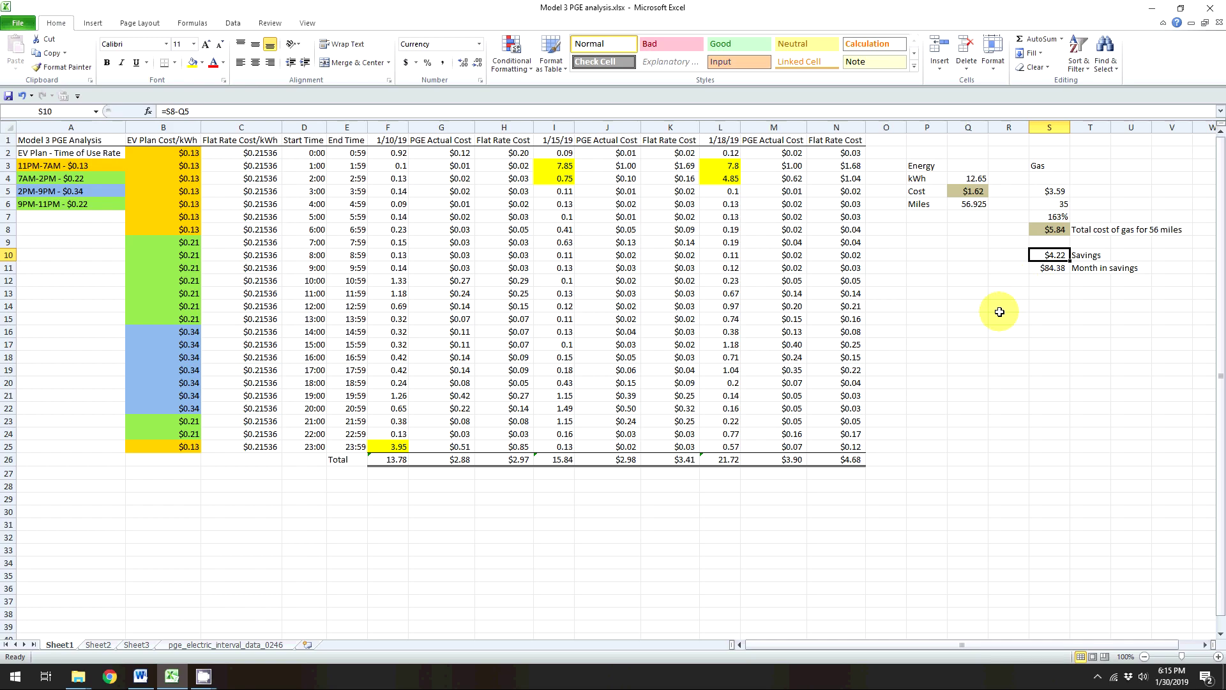
pyautogui.click(1053, 268)
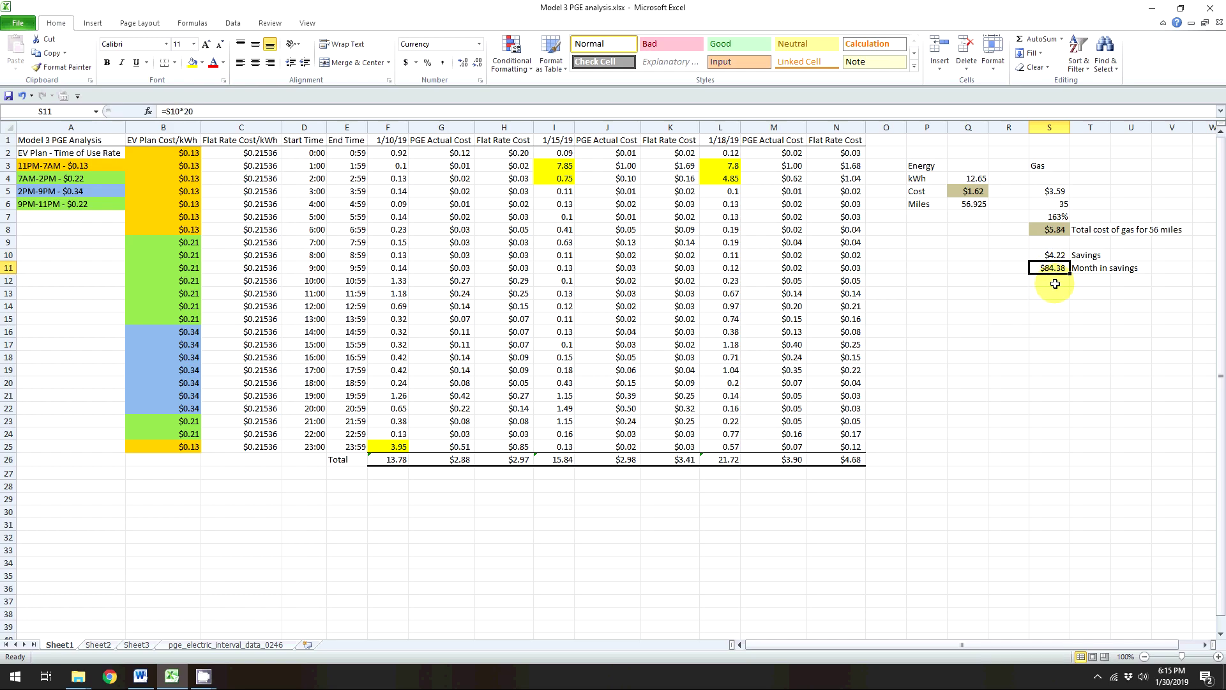